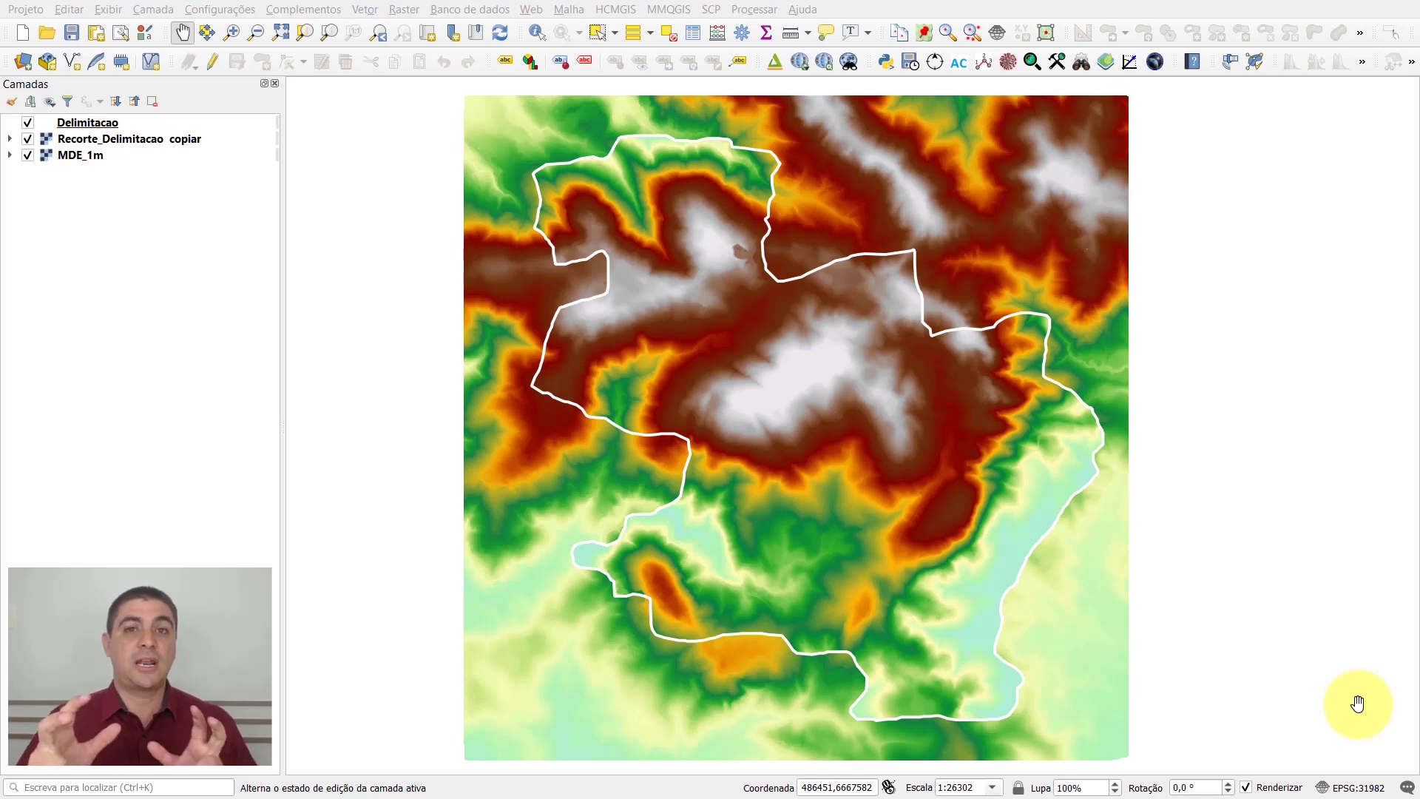
Step: Hide the MDE_1m layer so that only the clipped elevation raster is displayed
click(27, 155)
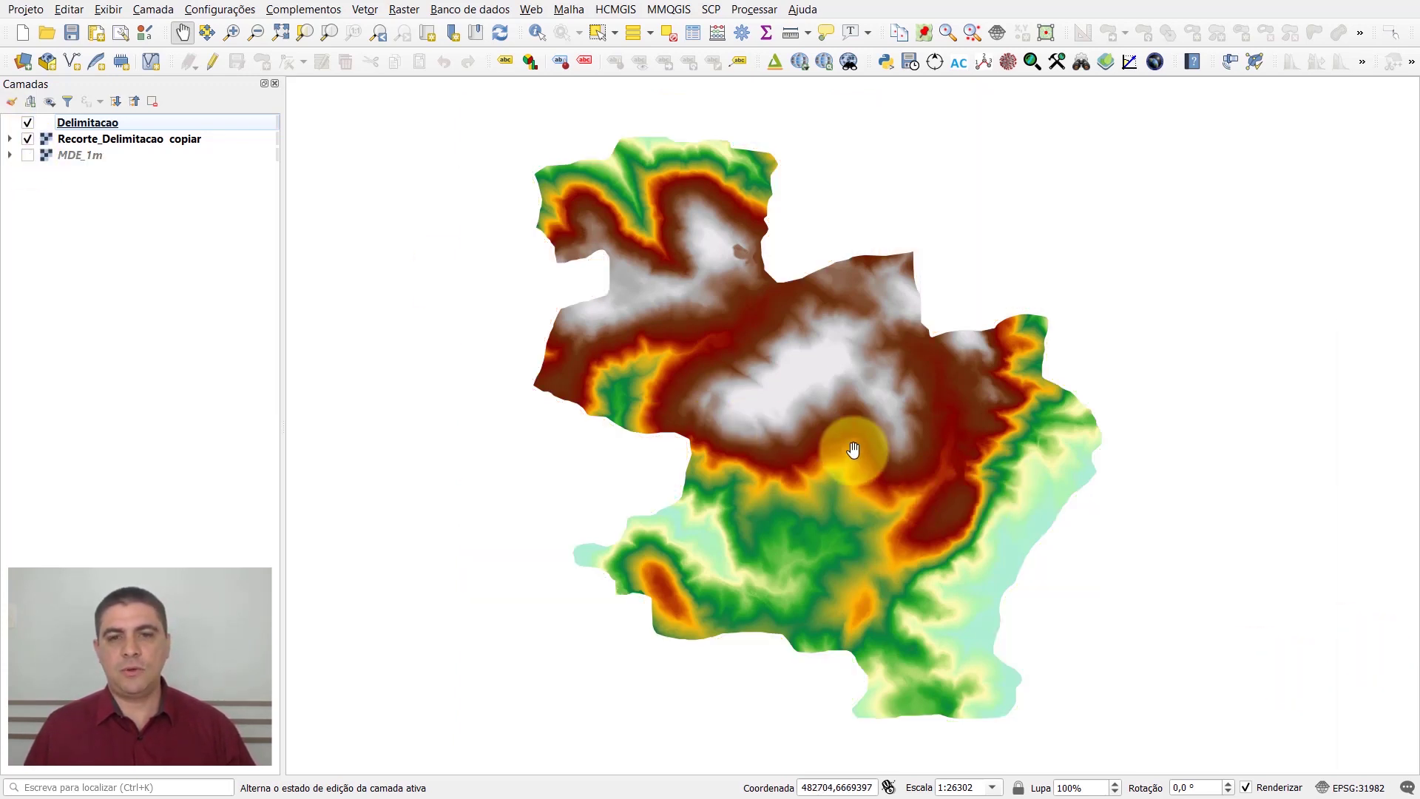
drag(842, 424, 853, 408)
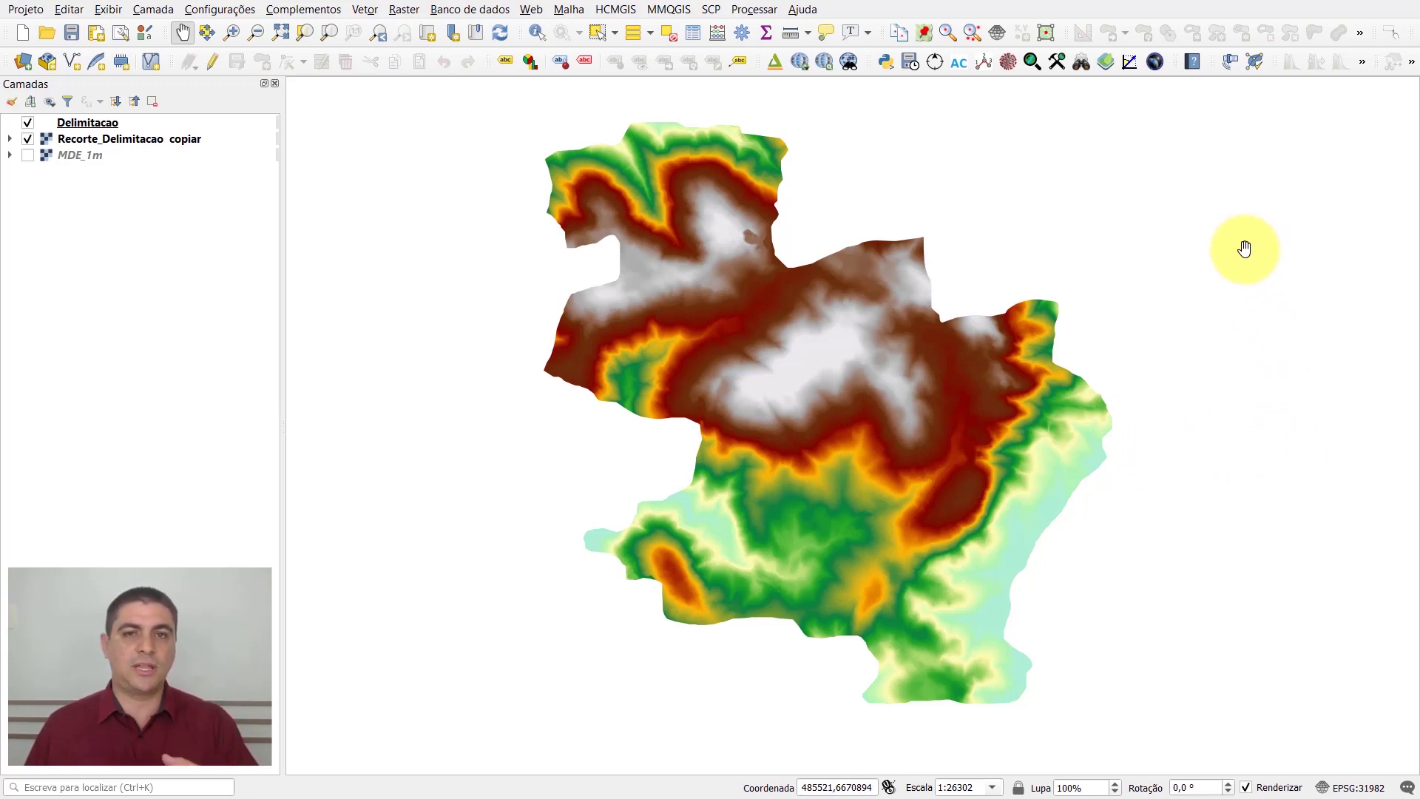
Step: Set up a Declividade (slope) analysis of Recorte_Delimitacao copiar, band 1, with the slope expressed as a percentage
click(400, 12)
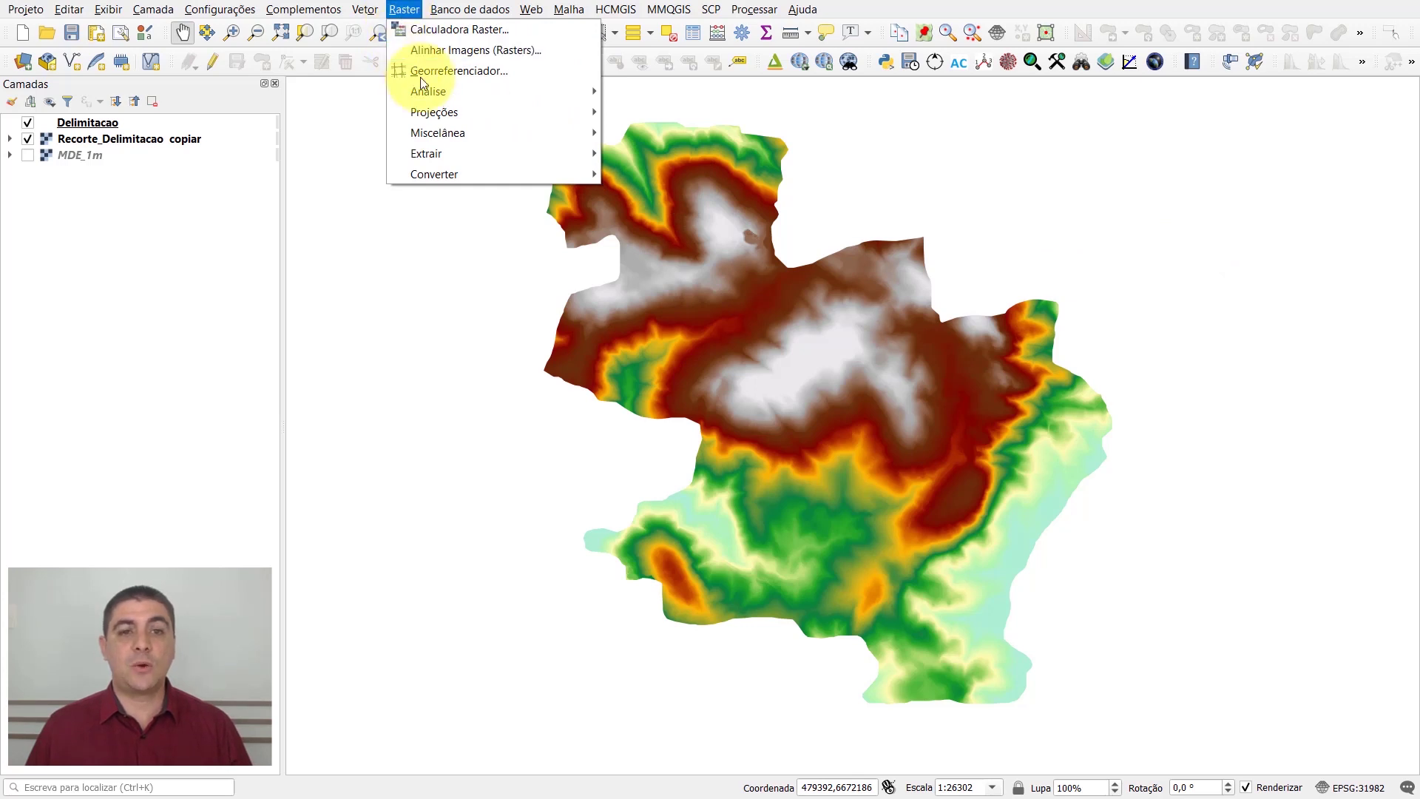
mouse_move(479, 95)
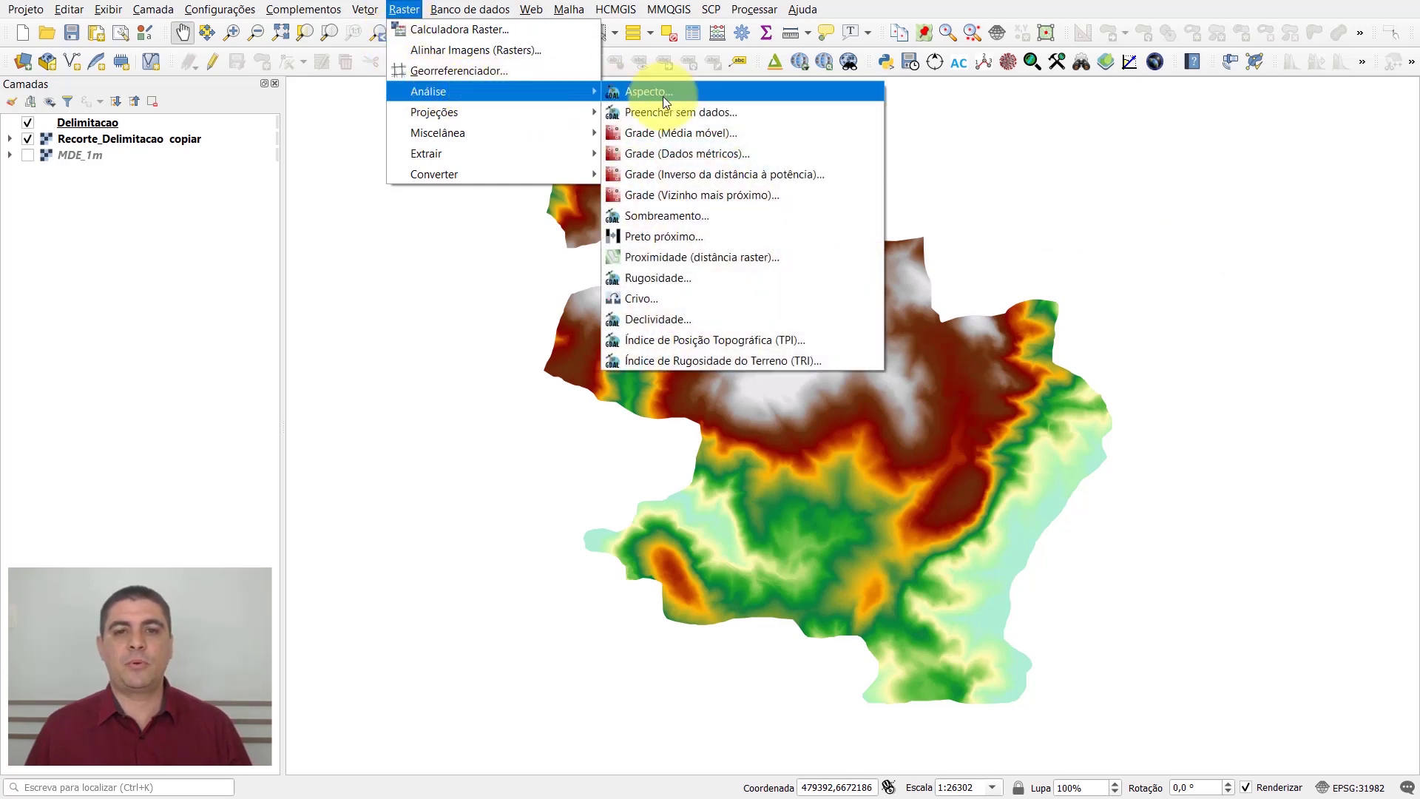
click(720, 321)
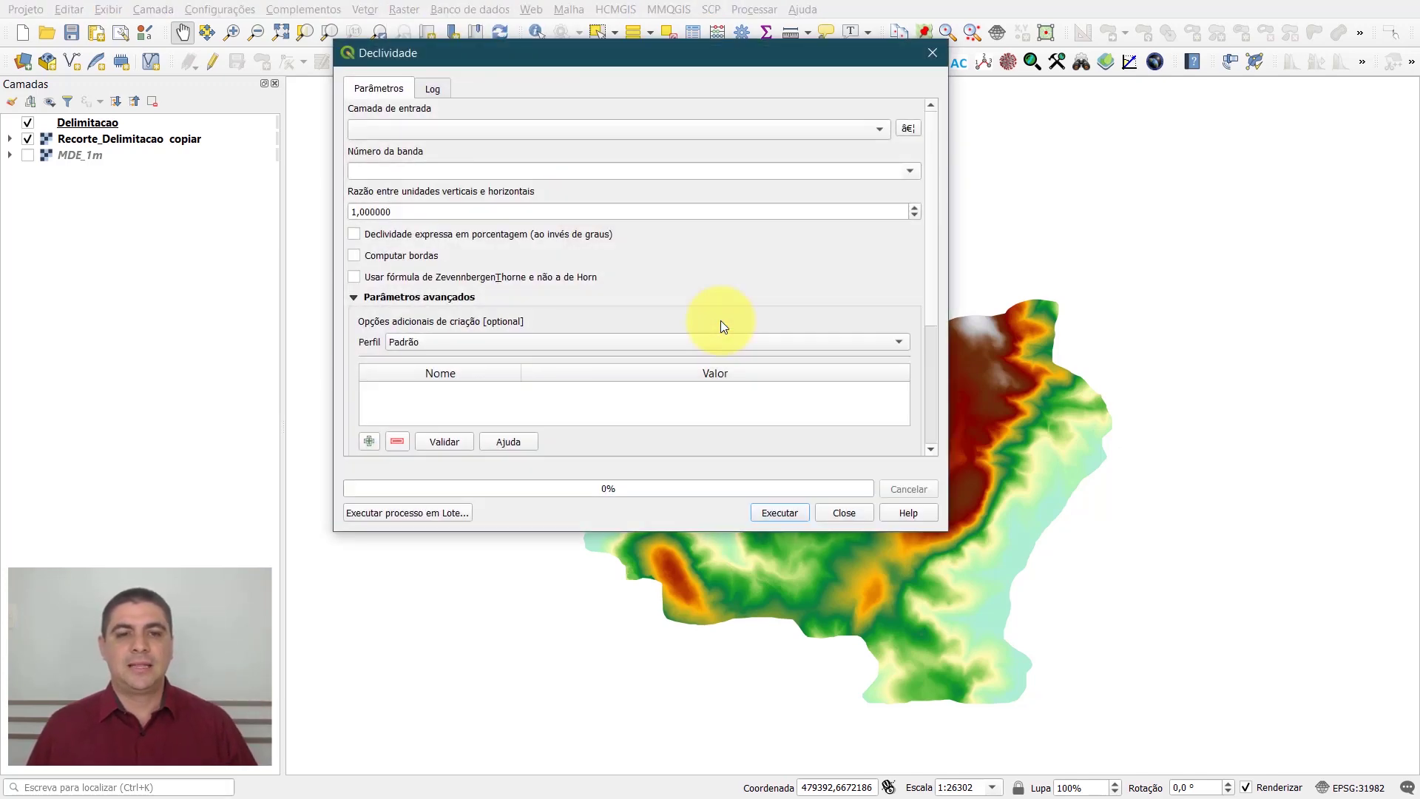
drag(502, 59, 477, 144)
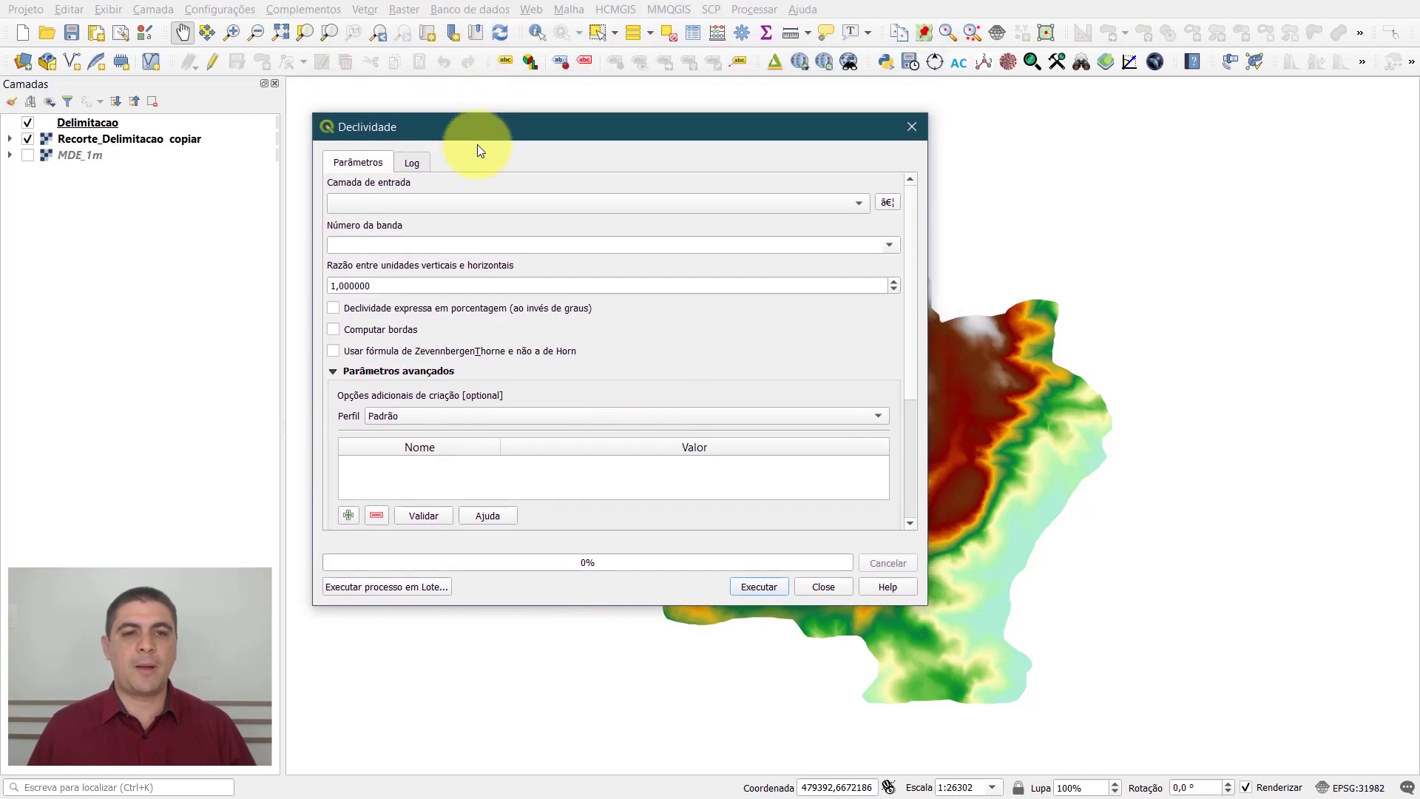
click(389, 211)
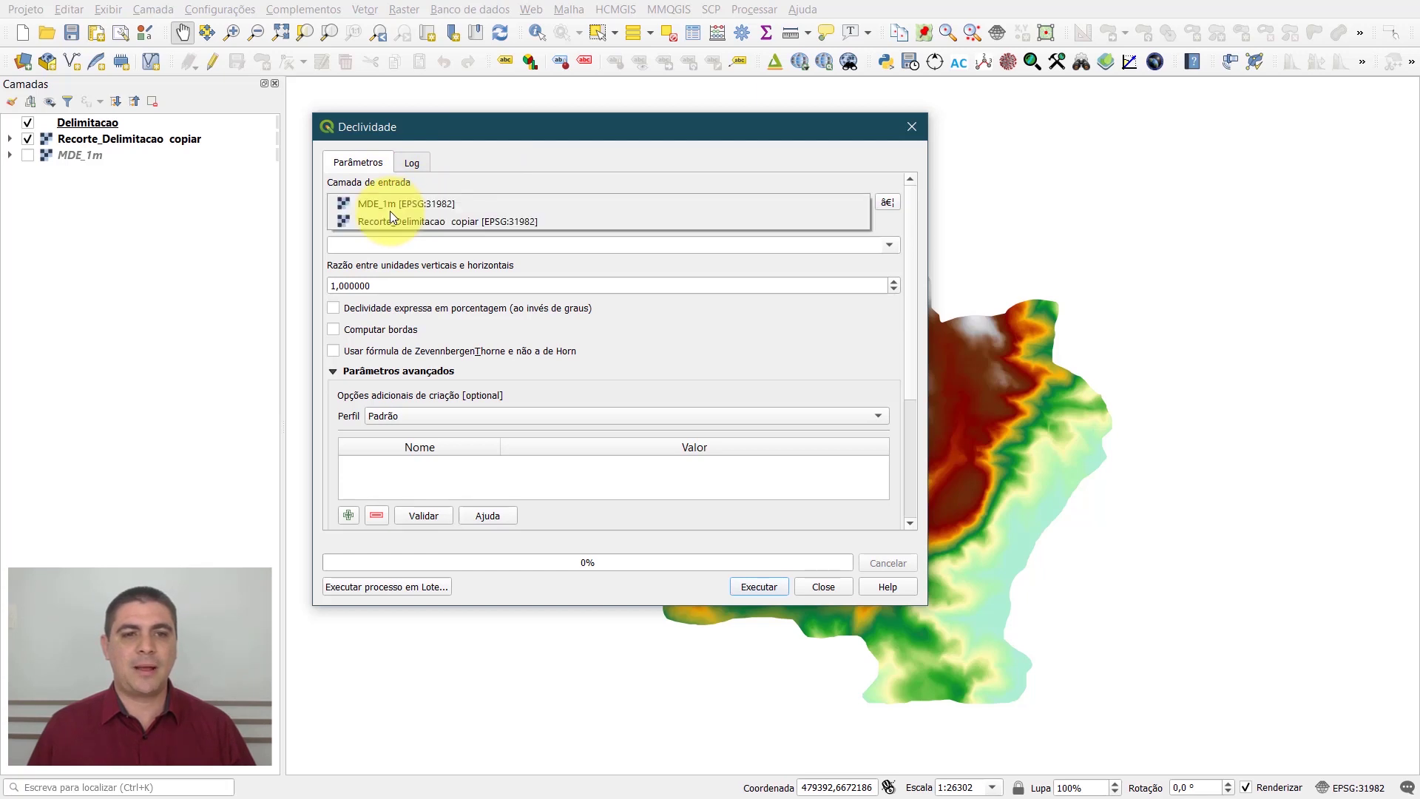
click(486, 223)
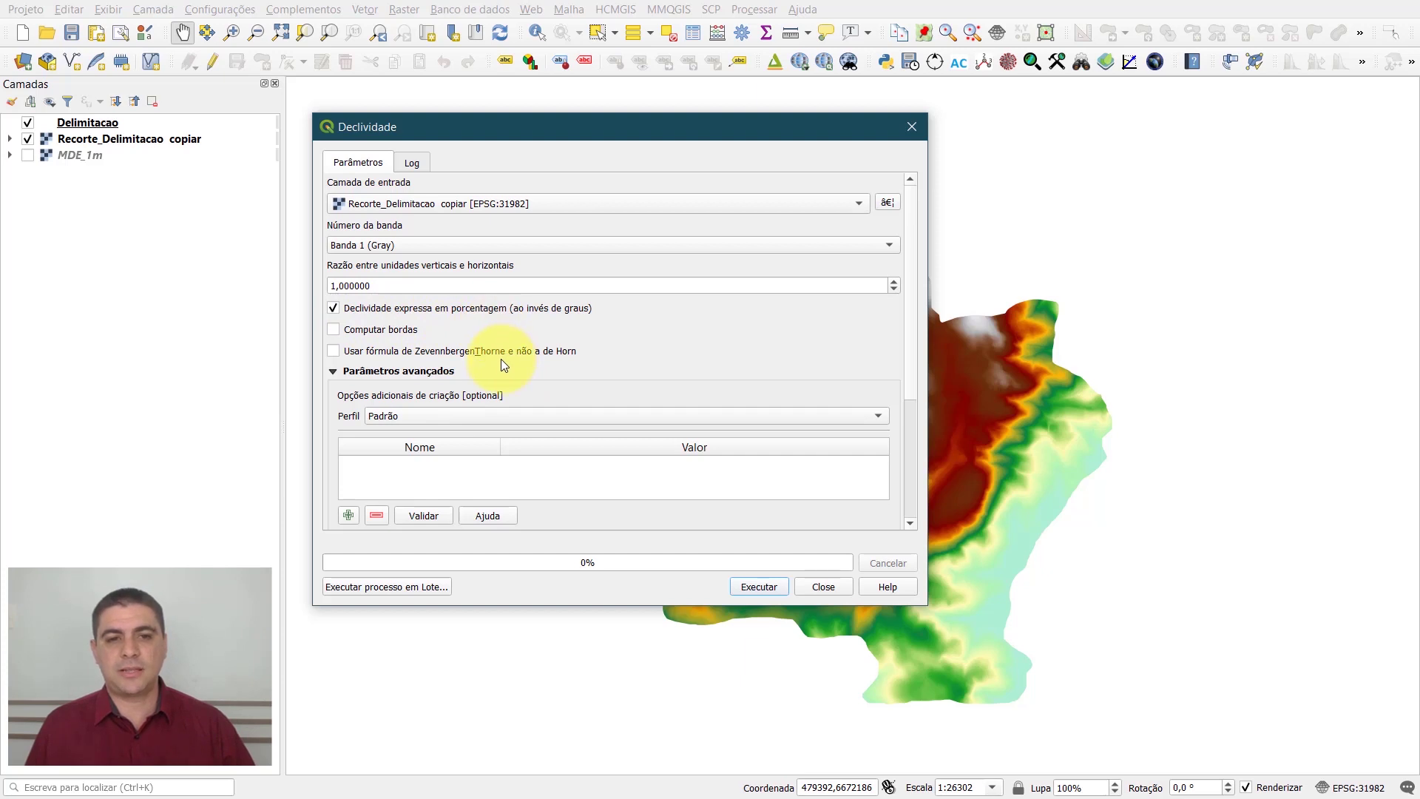
Step: Set the slope output file to Declividade_Percentual.tif in the resultados folder and run the analysis, closing its dialog when done
drag(911, 302, 916, 424)
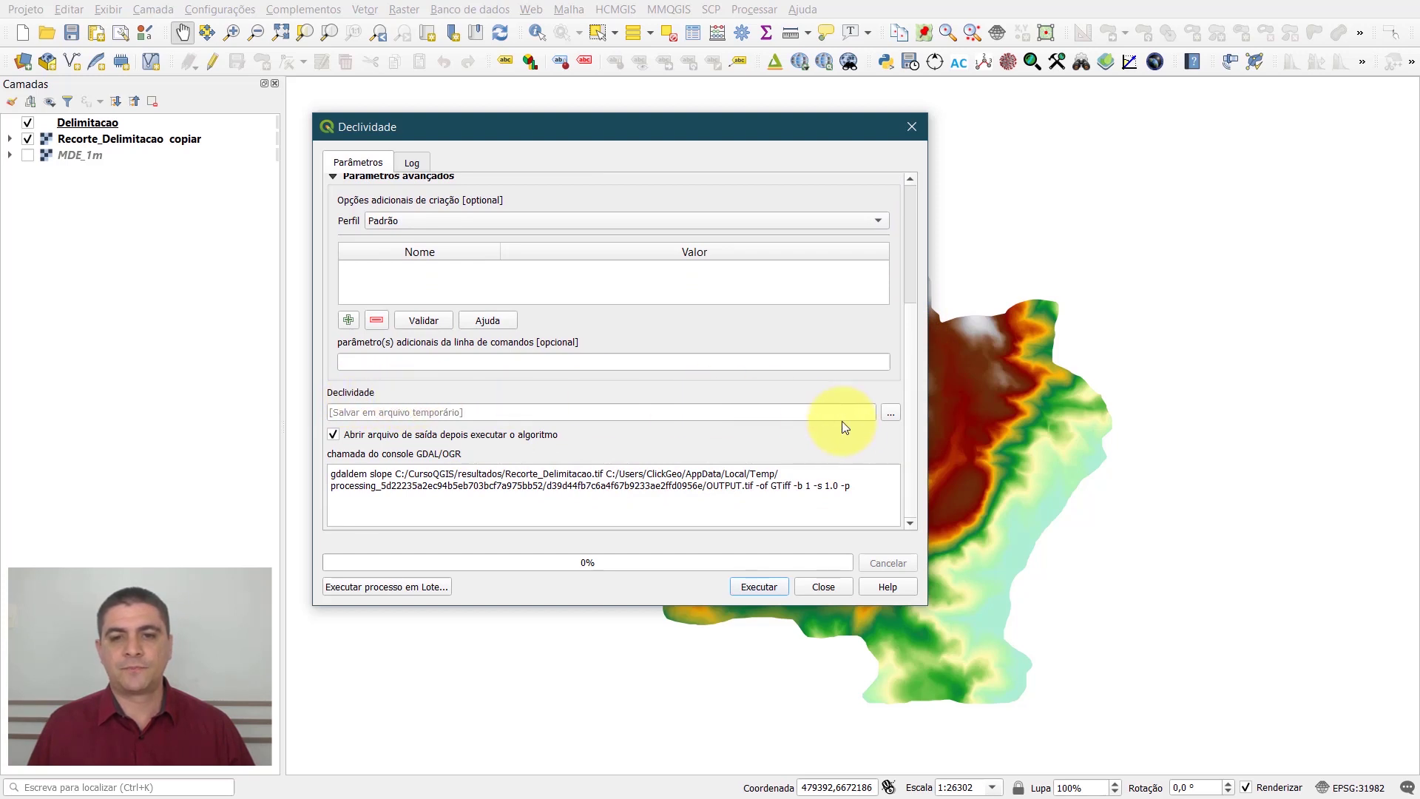
click(891, 418)
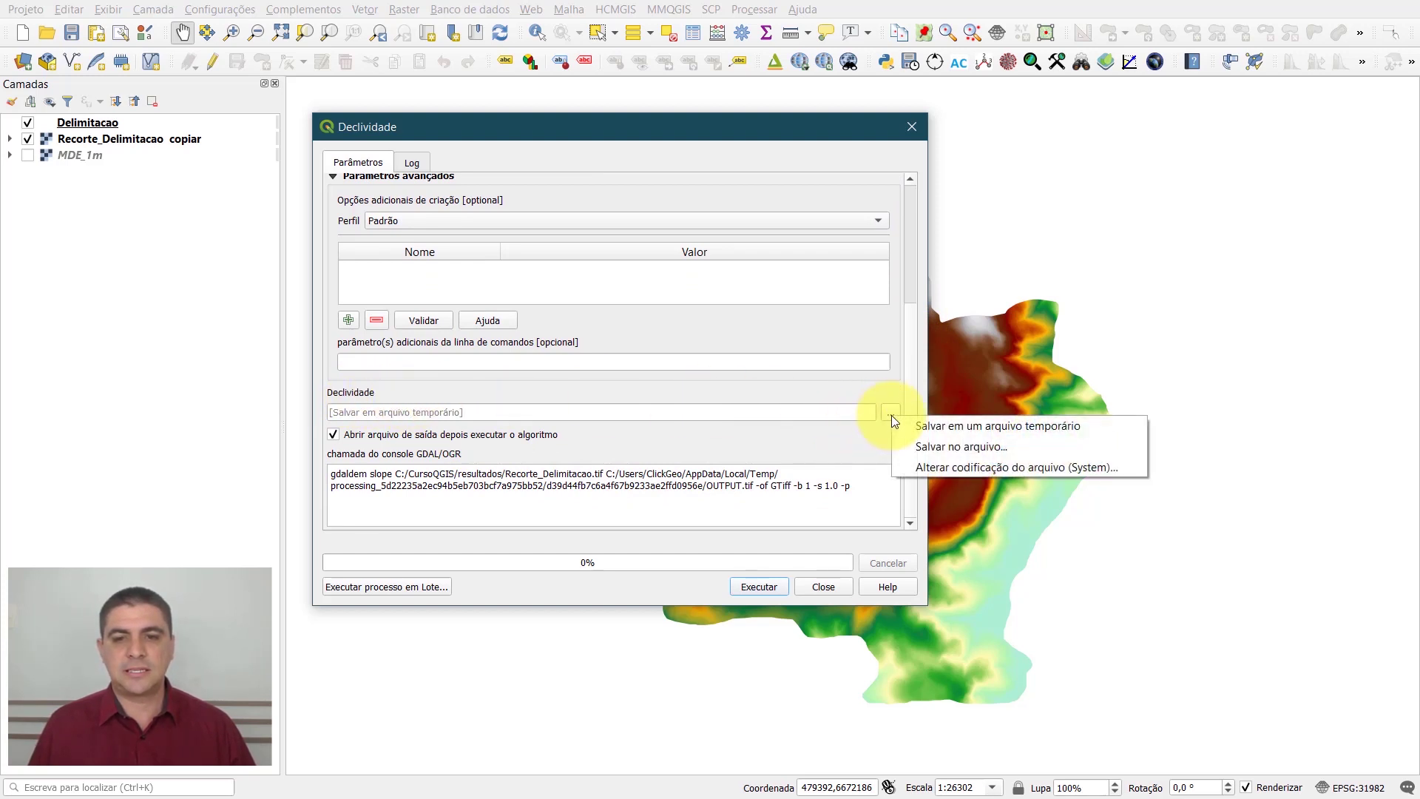
click(1018, 448)
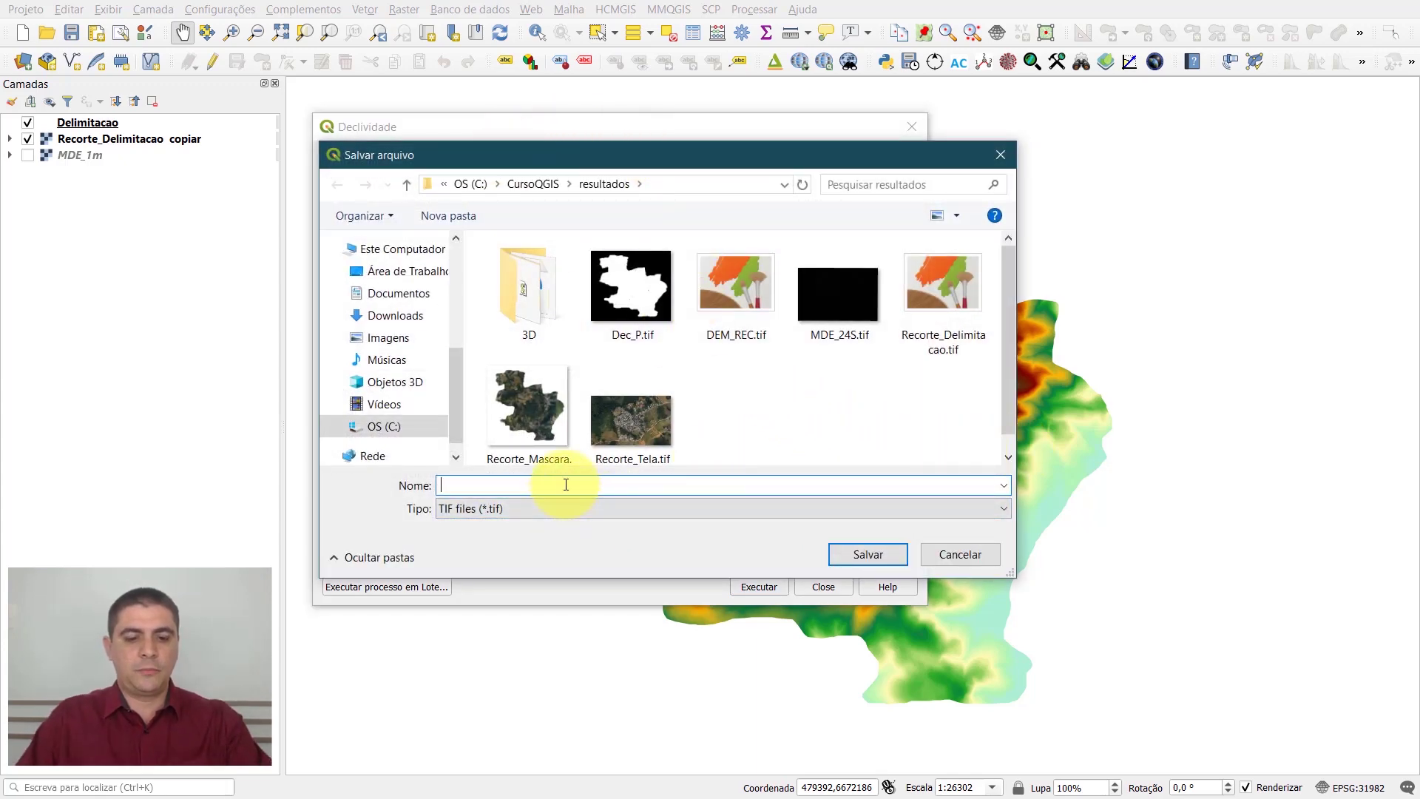
text(C)
key(BackSpace)
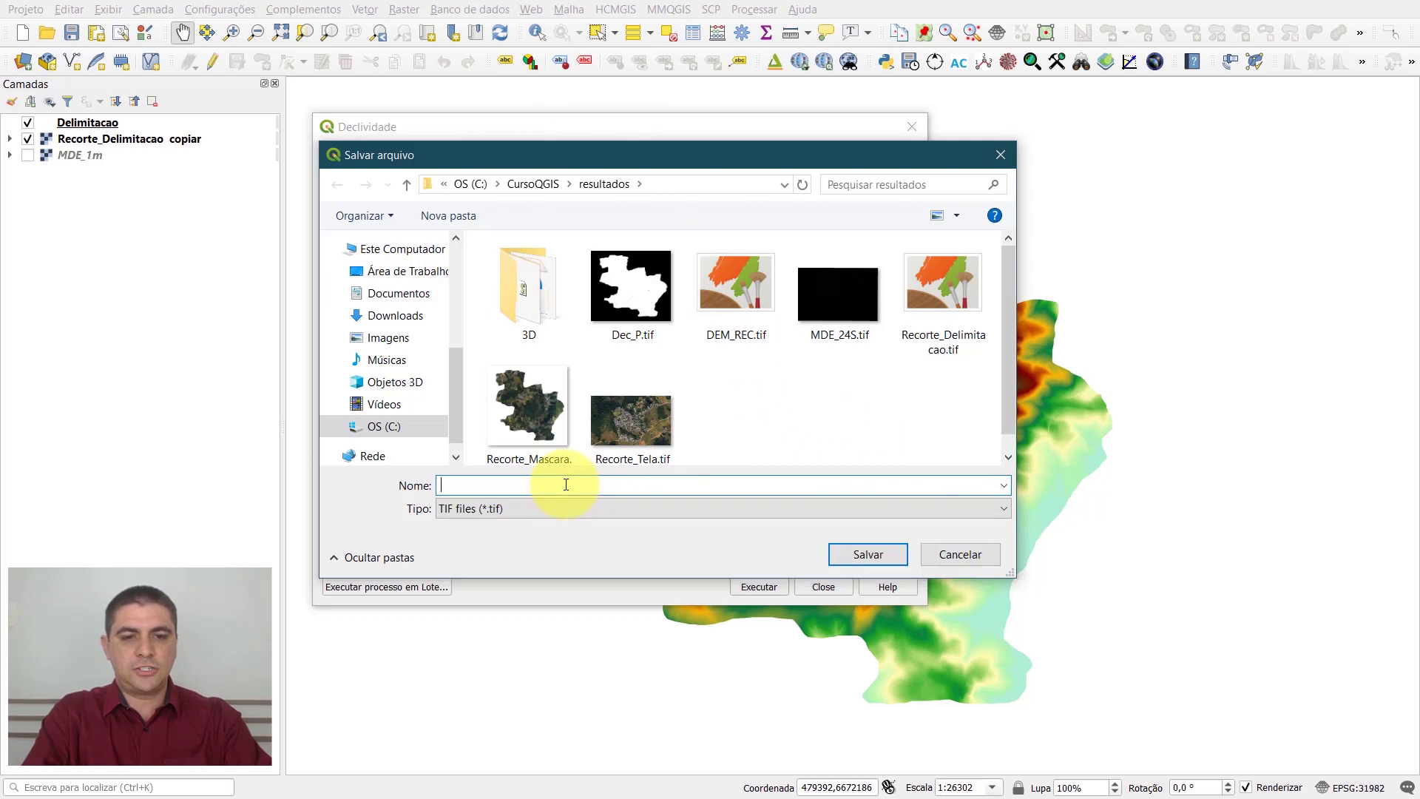
text(Declividade)
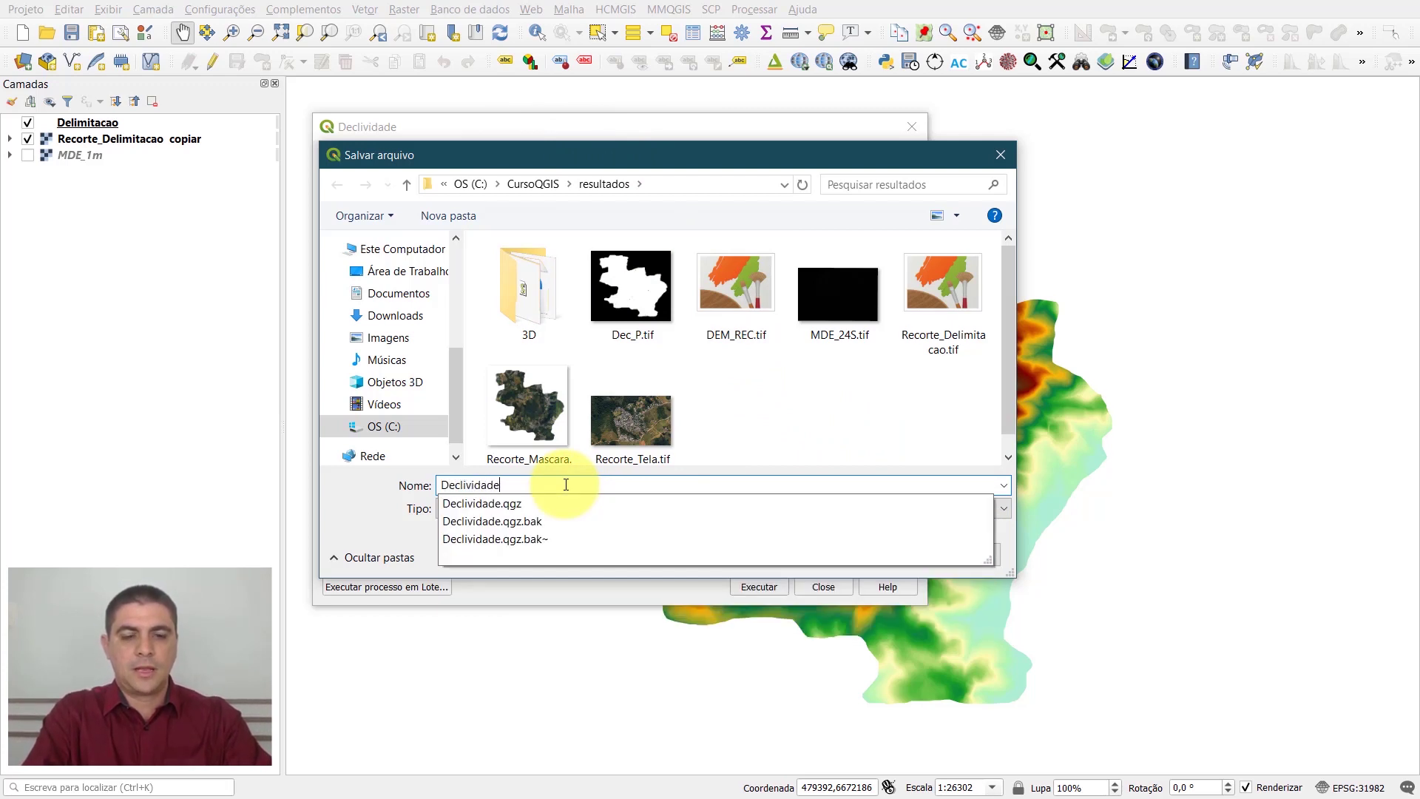
text(+)
key(BackSpace)
text(_)
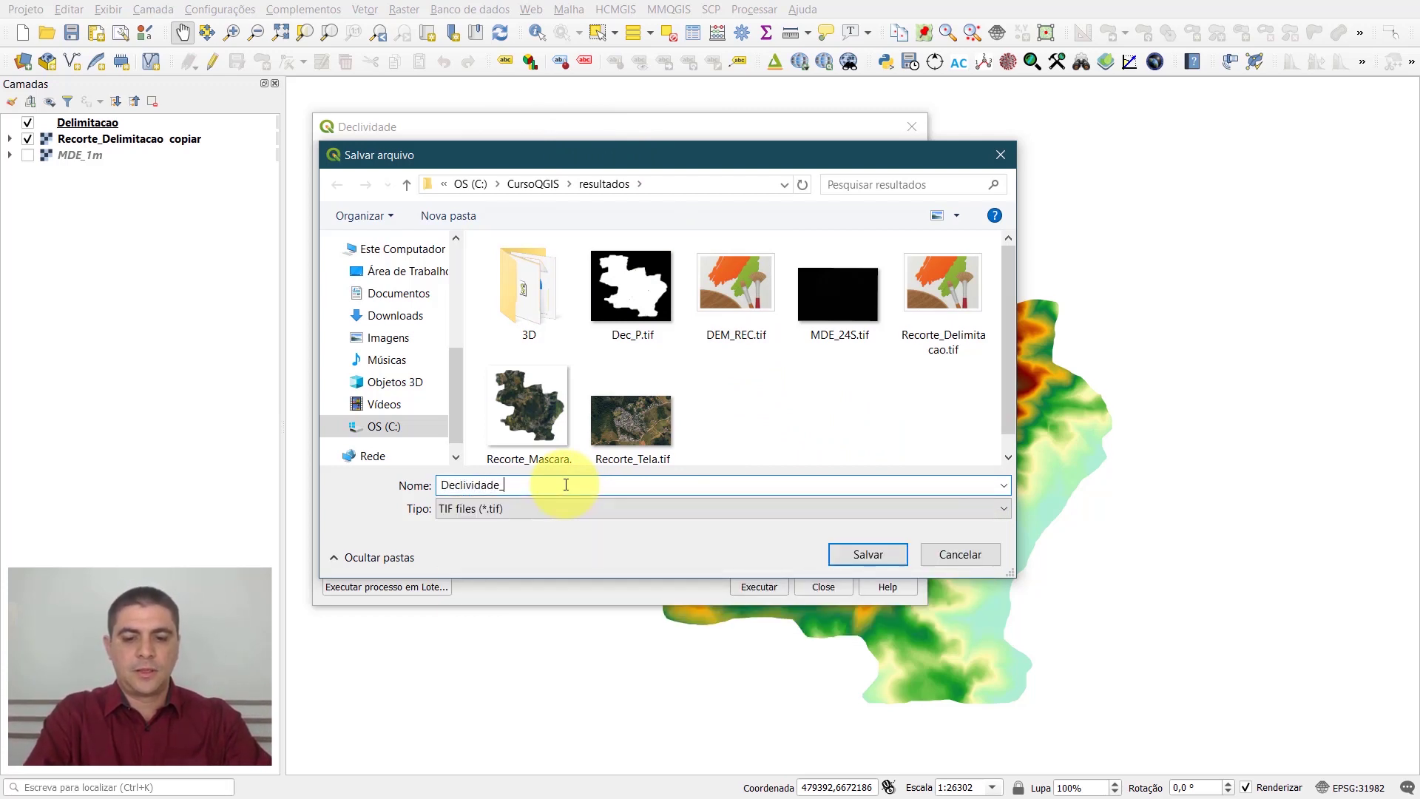
text(Perc)
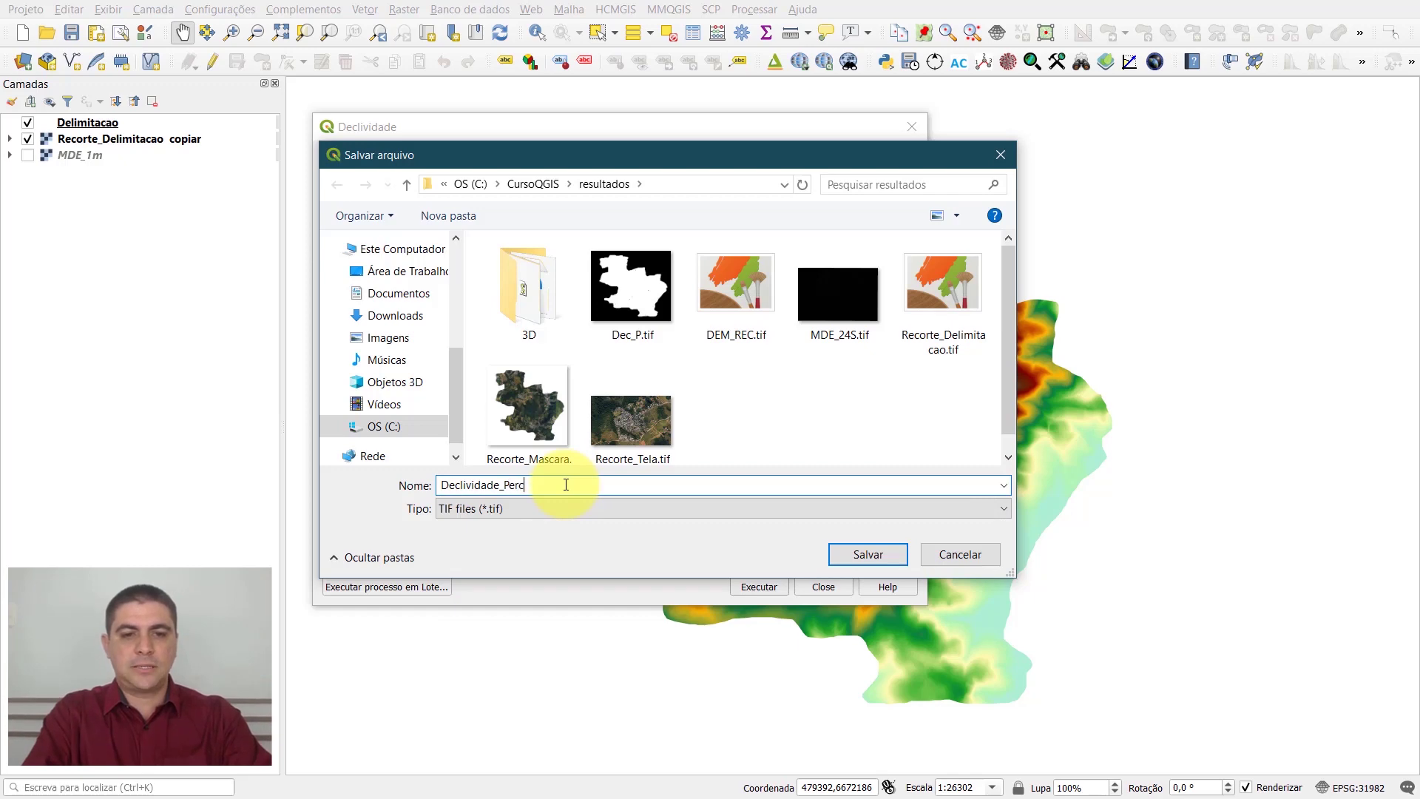
text(entual)
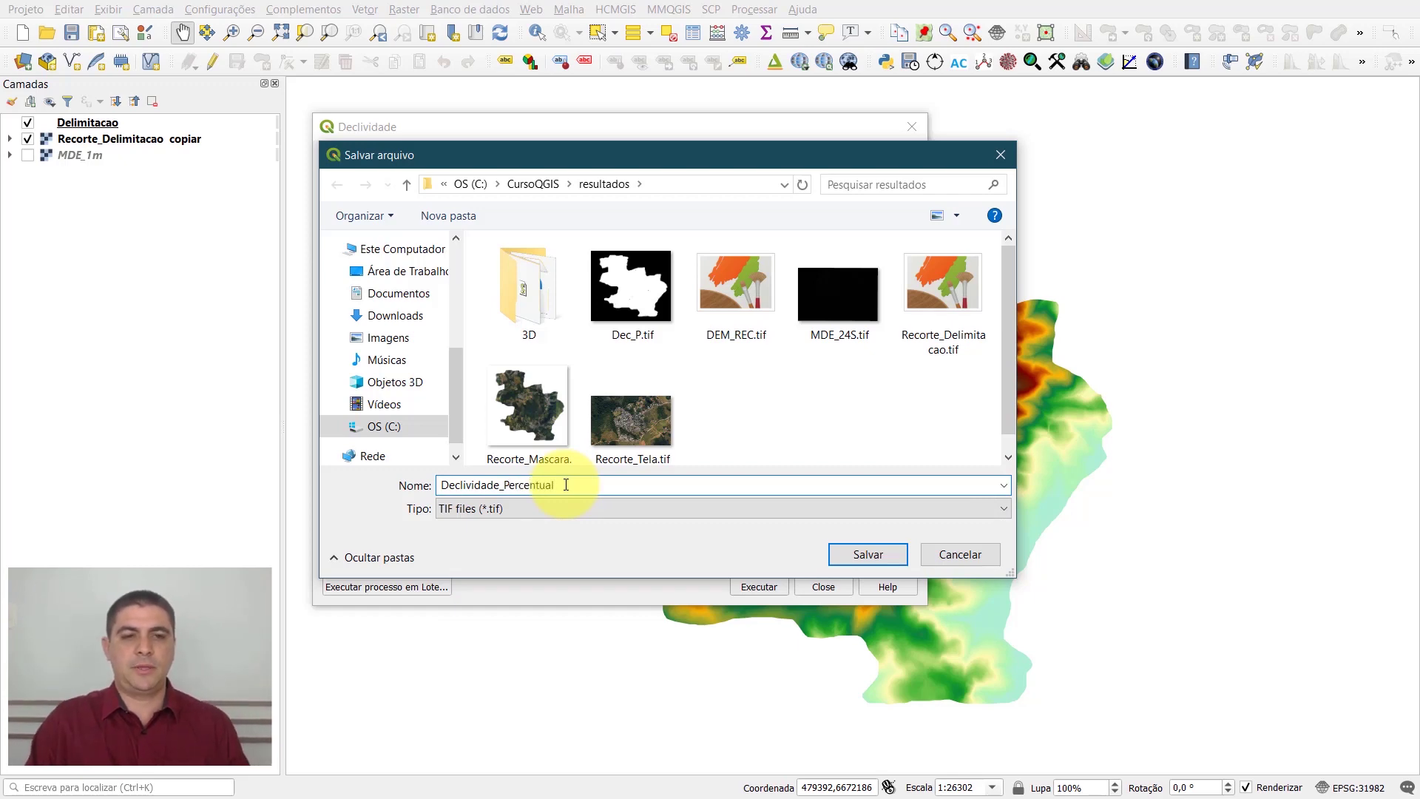
key(Return)
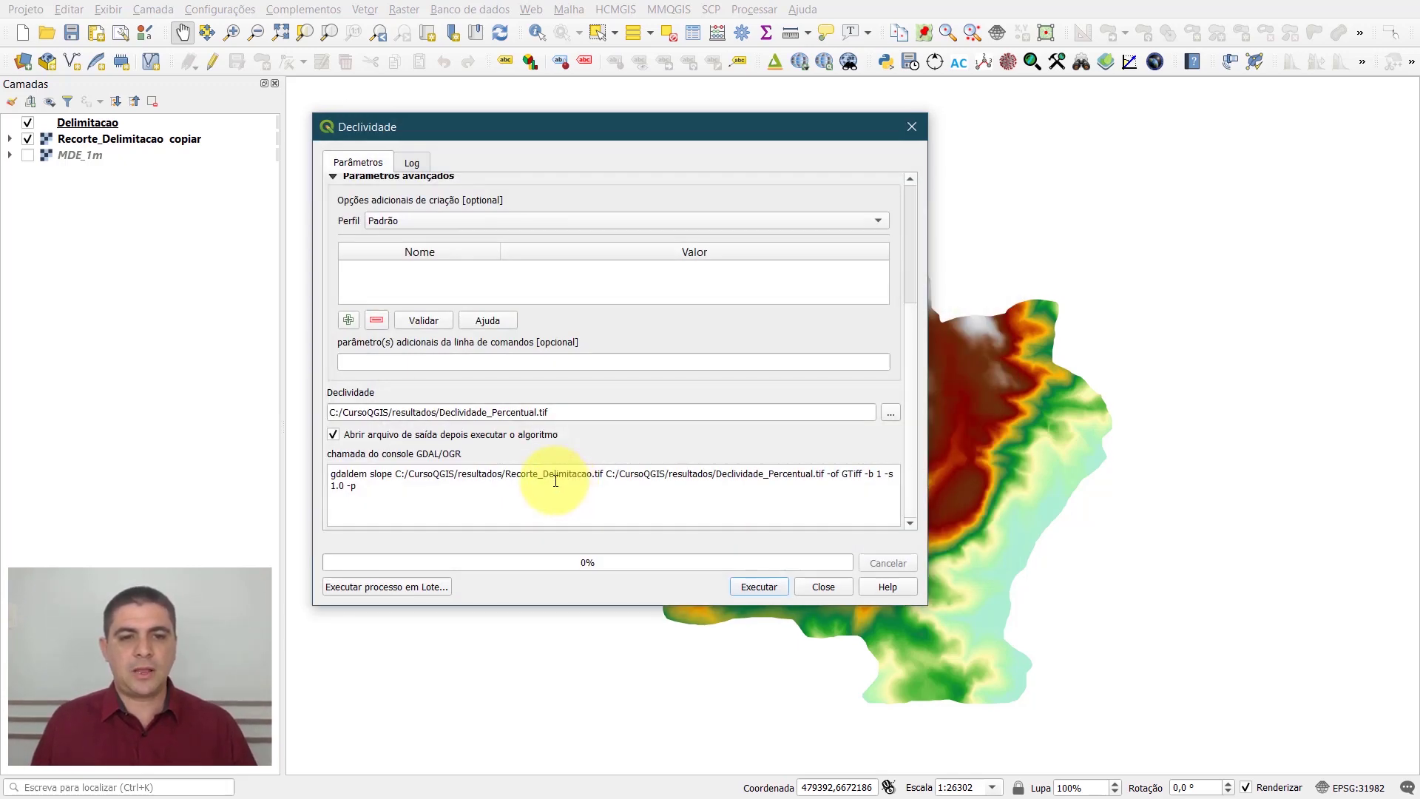
click(765, 587)
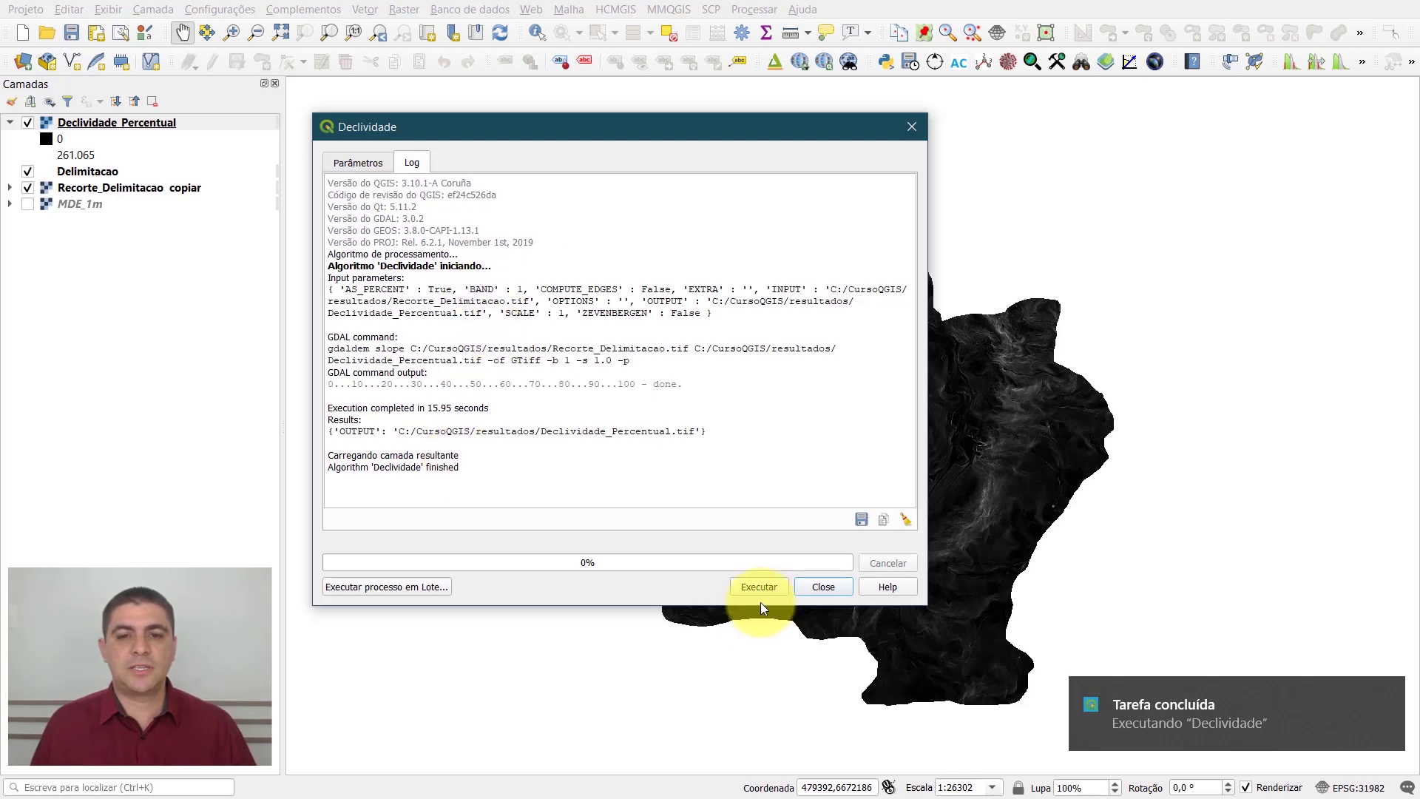
click(838, 589)
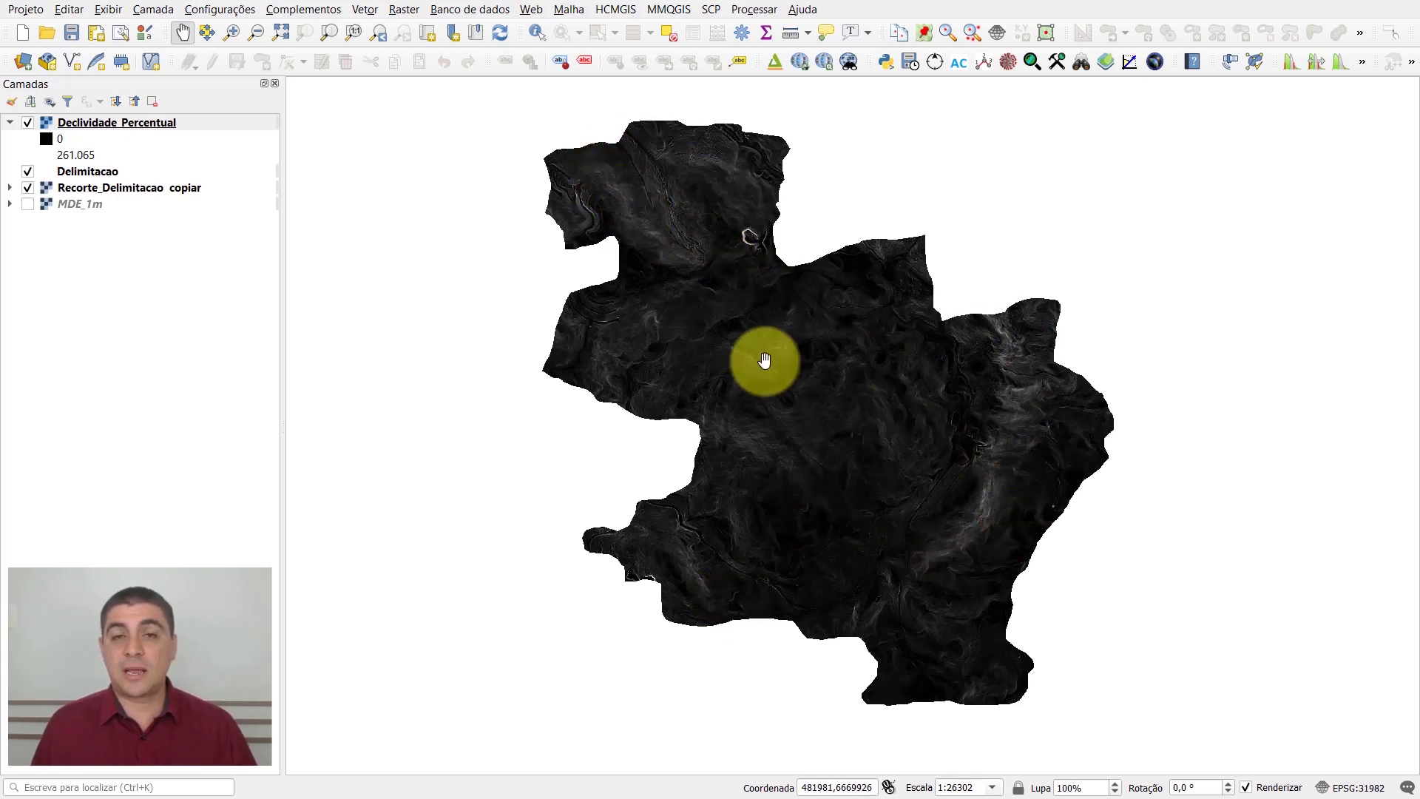
Step: Set the rendering type in the Declividade_Percentual layer's symbology to Banda simples falsa-cor
click(148, 123)
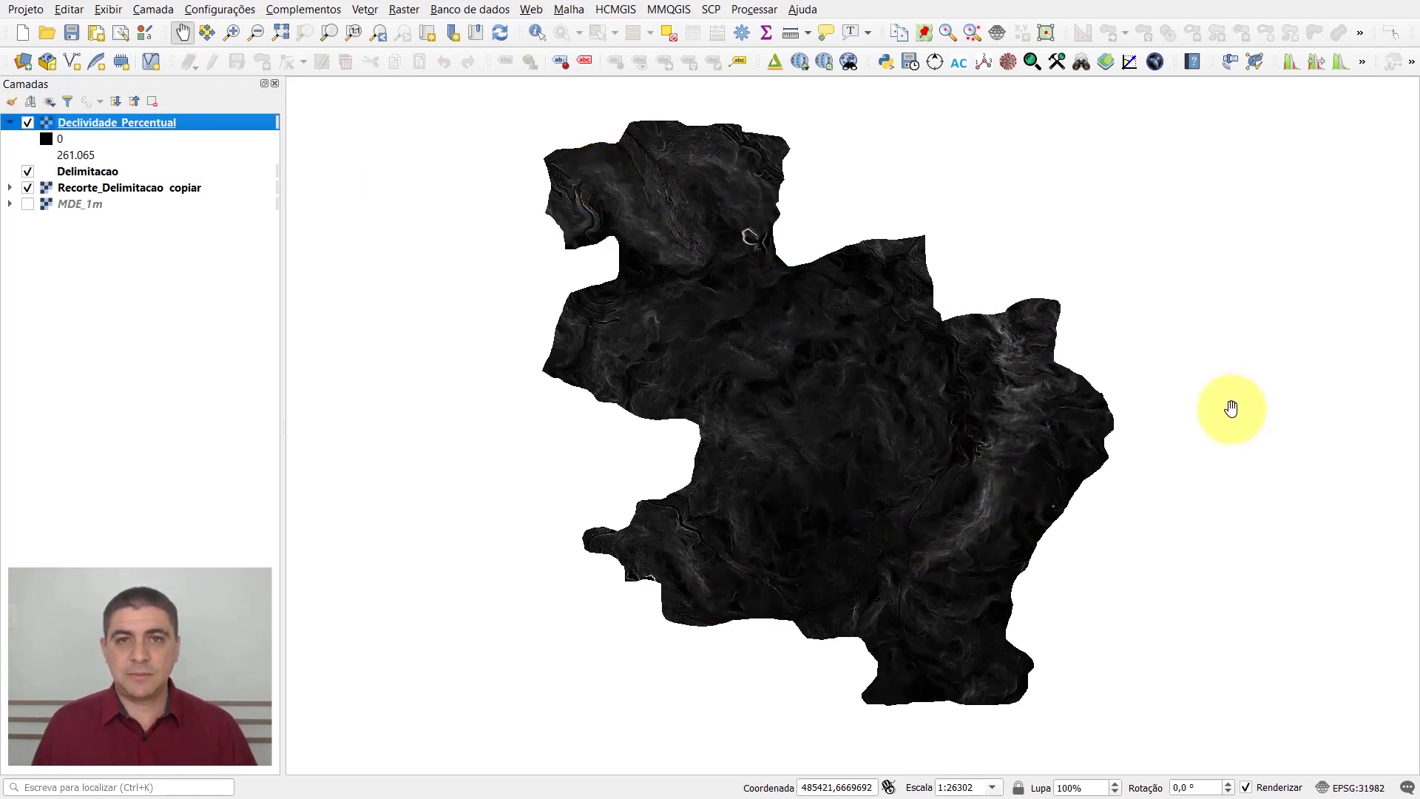
right_click(193, 125)
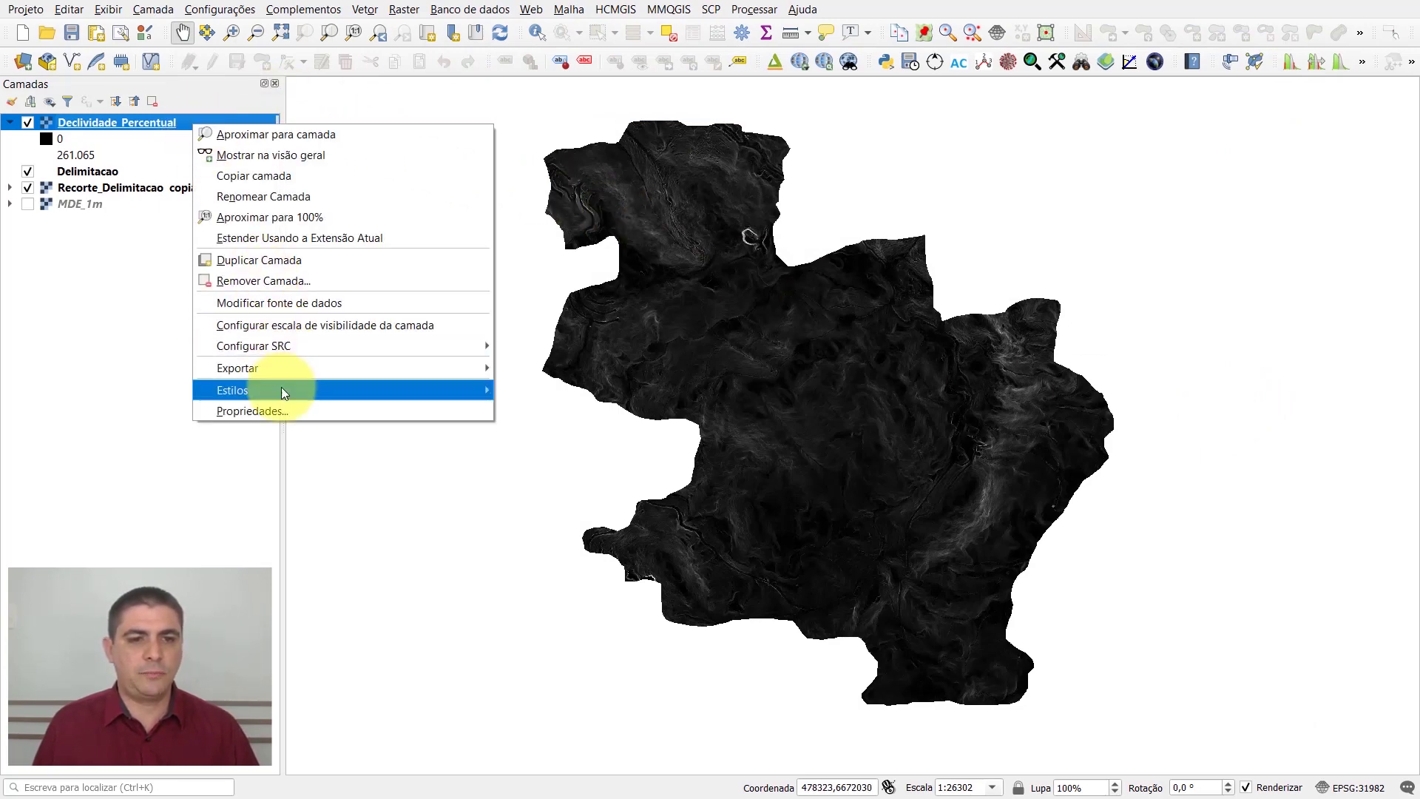
click(284, 412)
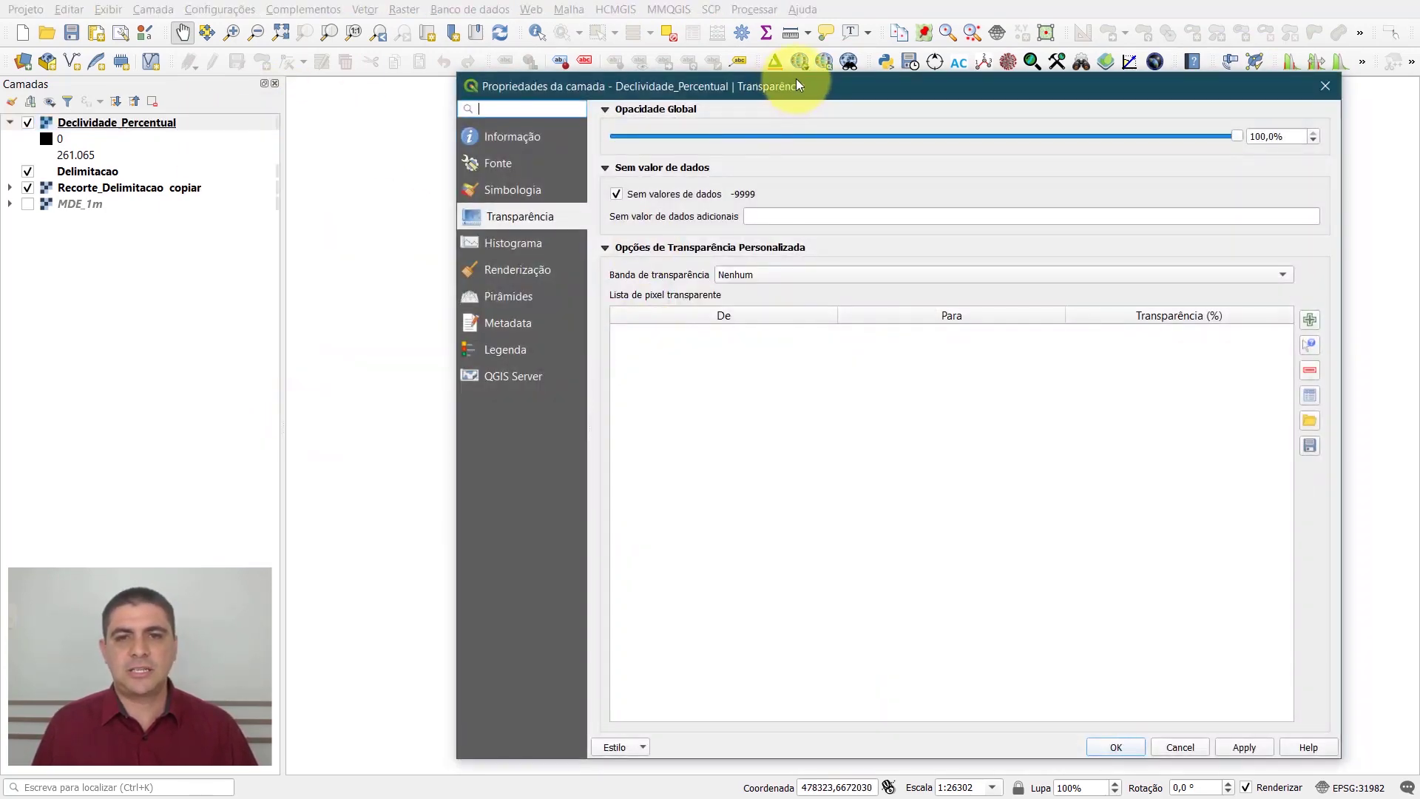
drag(795, 79, 791, 125)
click(521, 220)
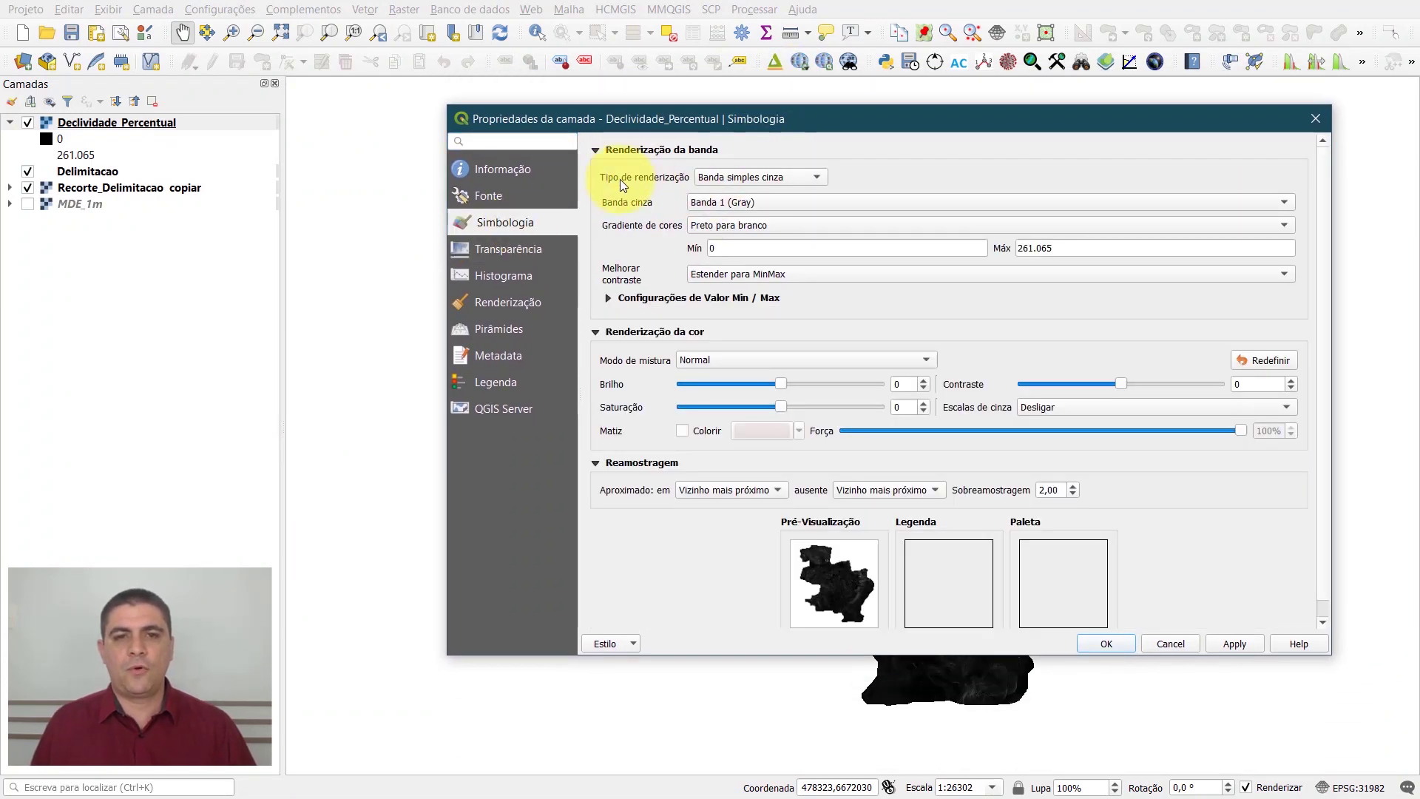
click(818, 180)
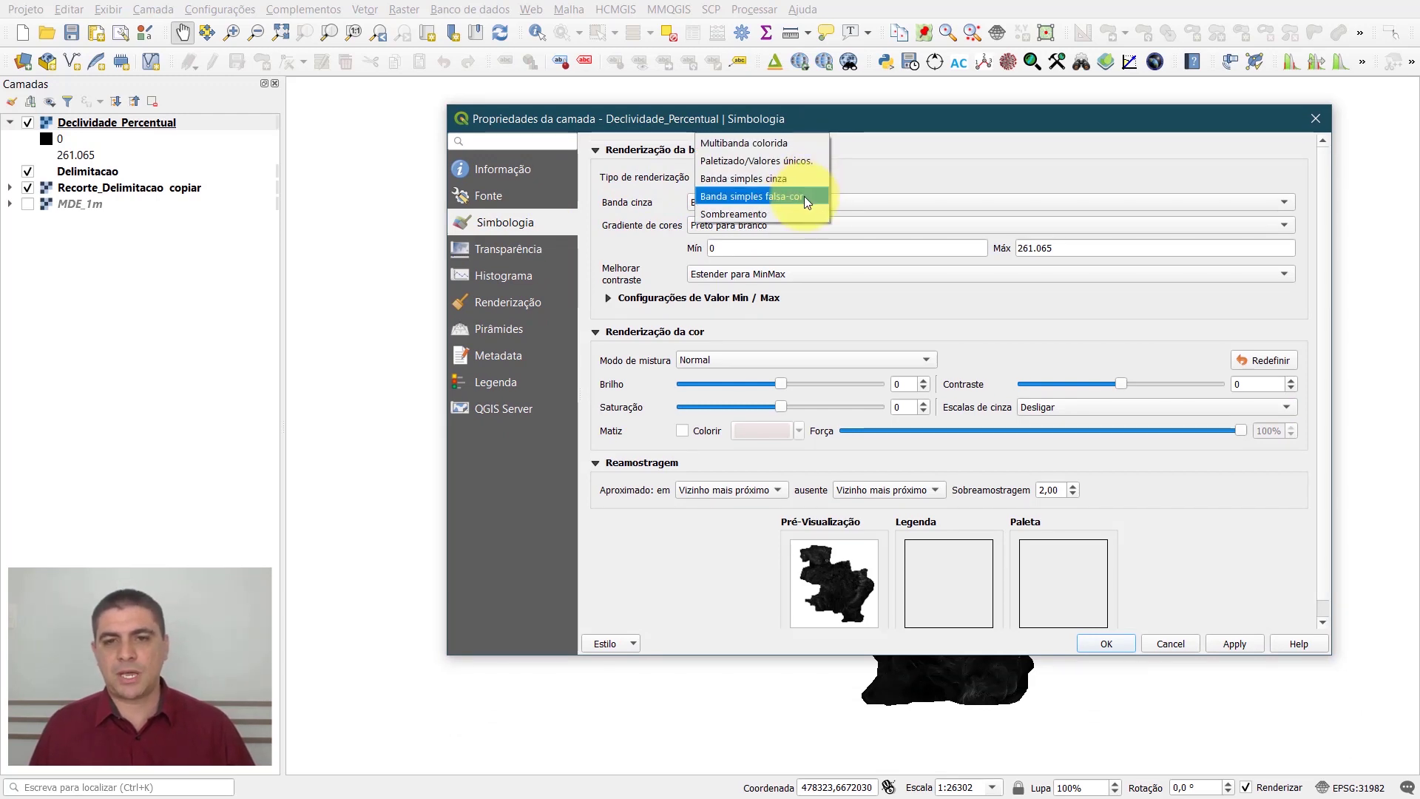
click(806, 198)
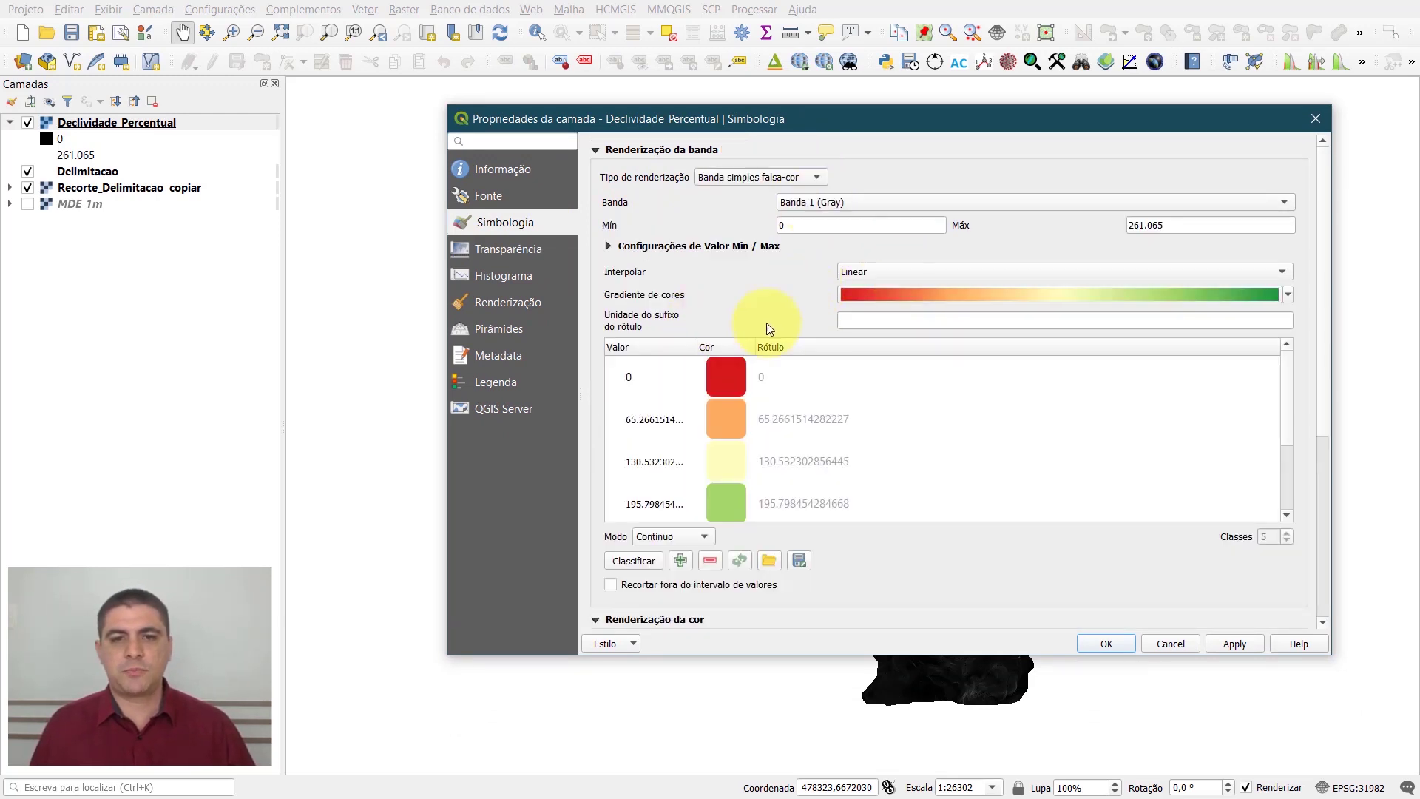
Step: Apply the RdYlGn color ramp, inverted to run from green to red, to the slope layer and check the map
click(1287, 295)
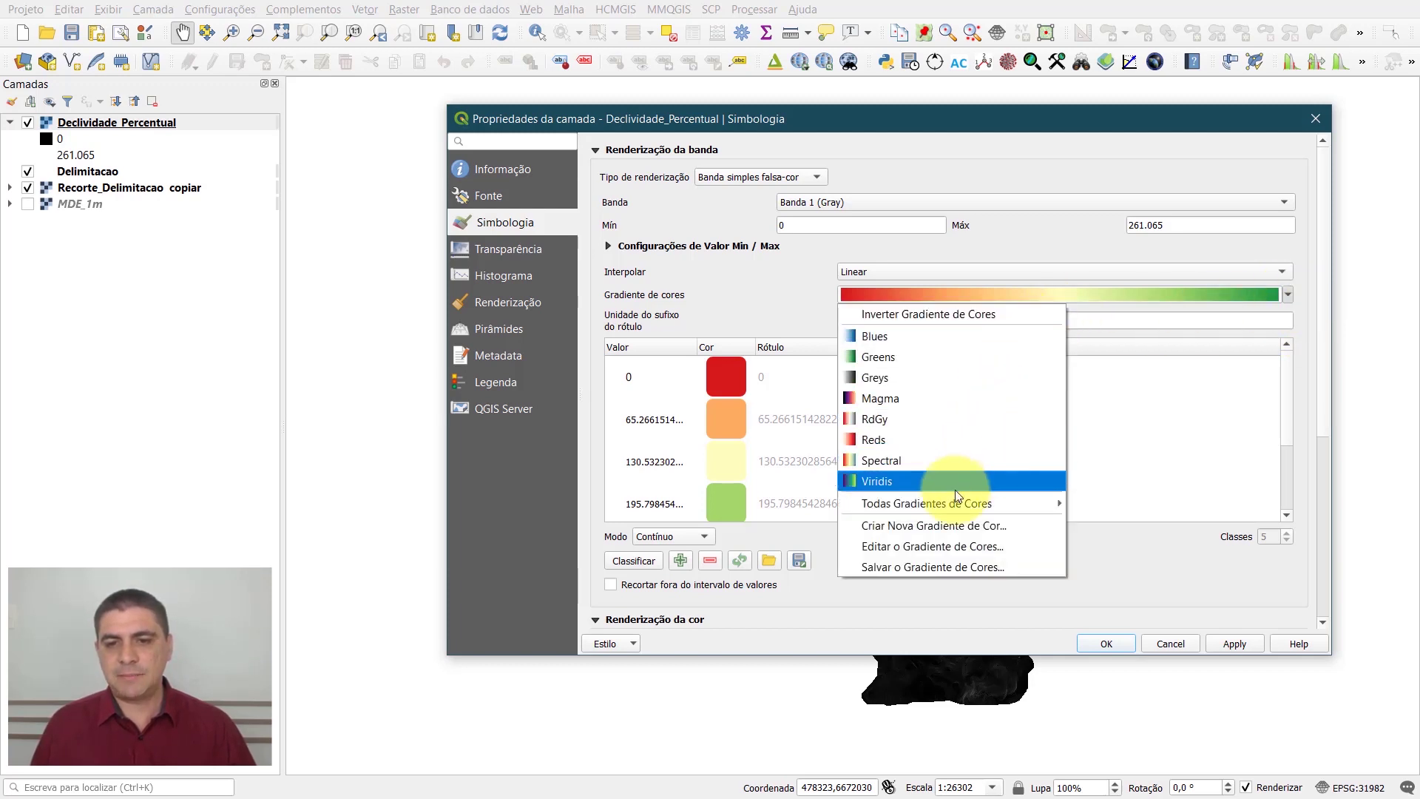
mouse_move(939, 509)
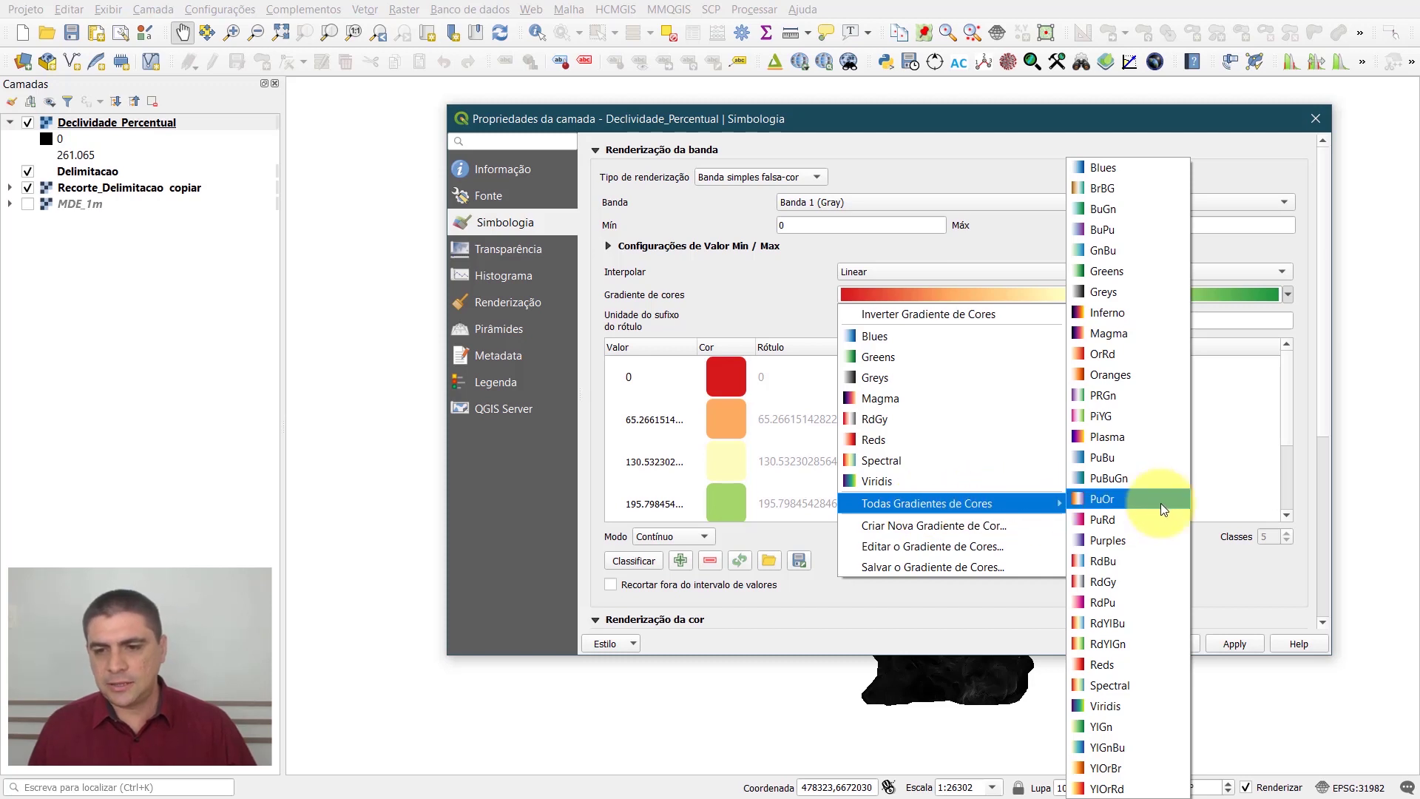
click(1130, 646)
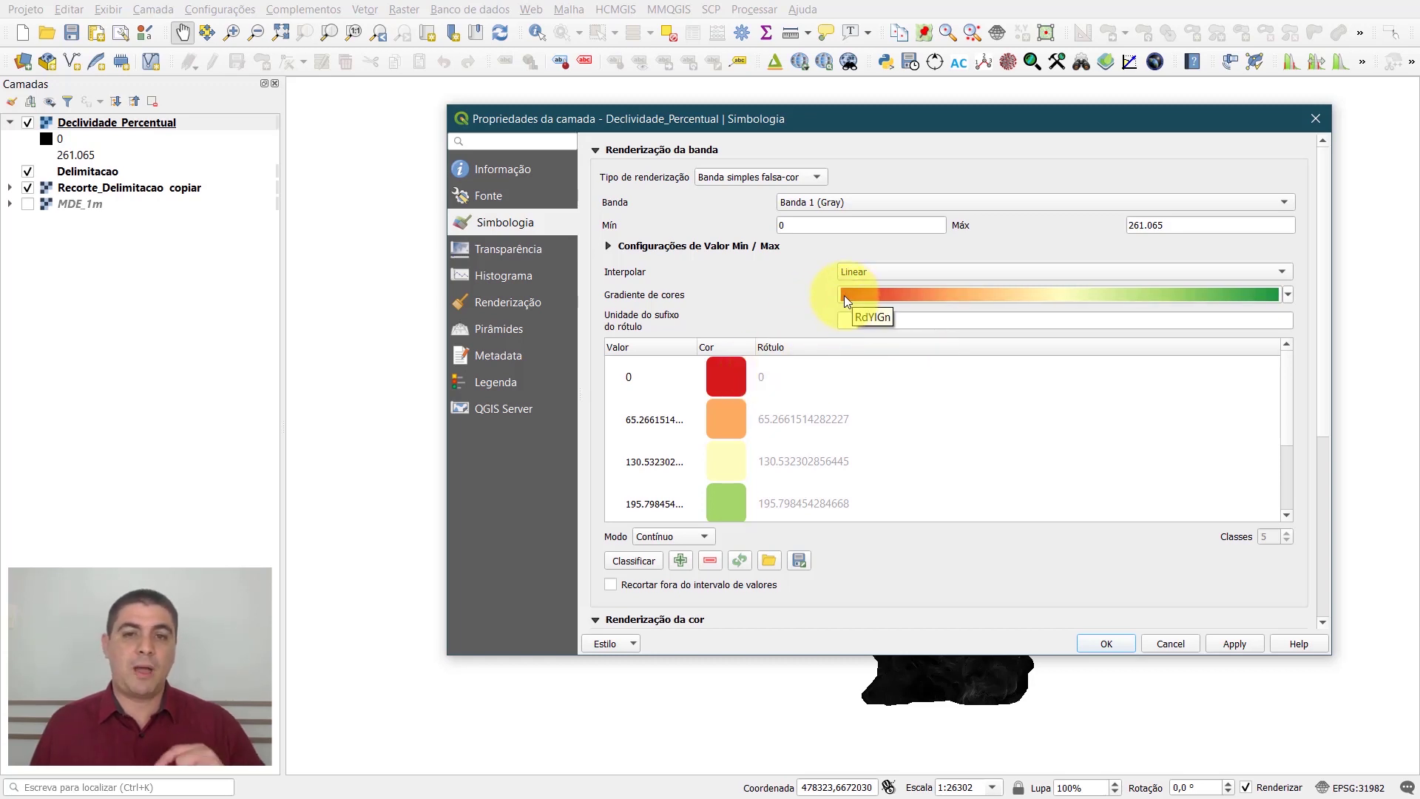
click(1289, 295)
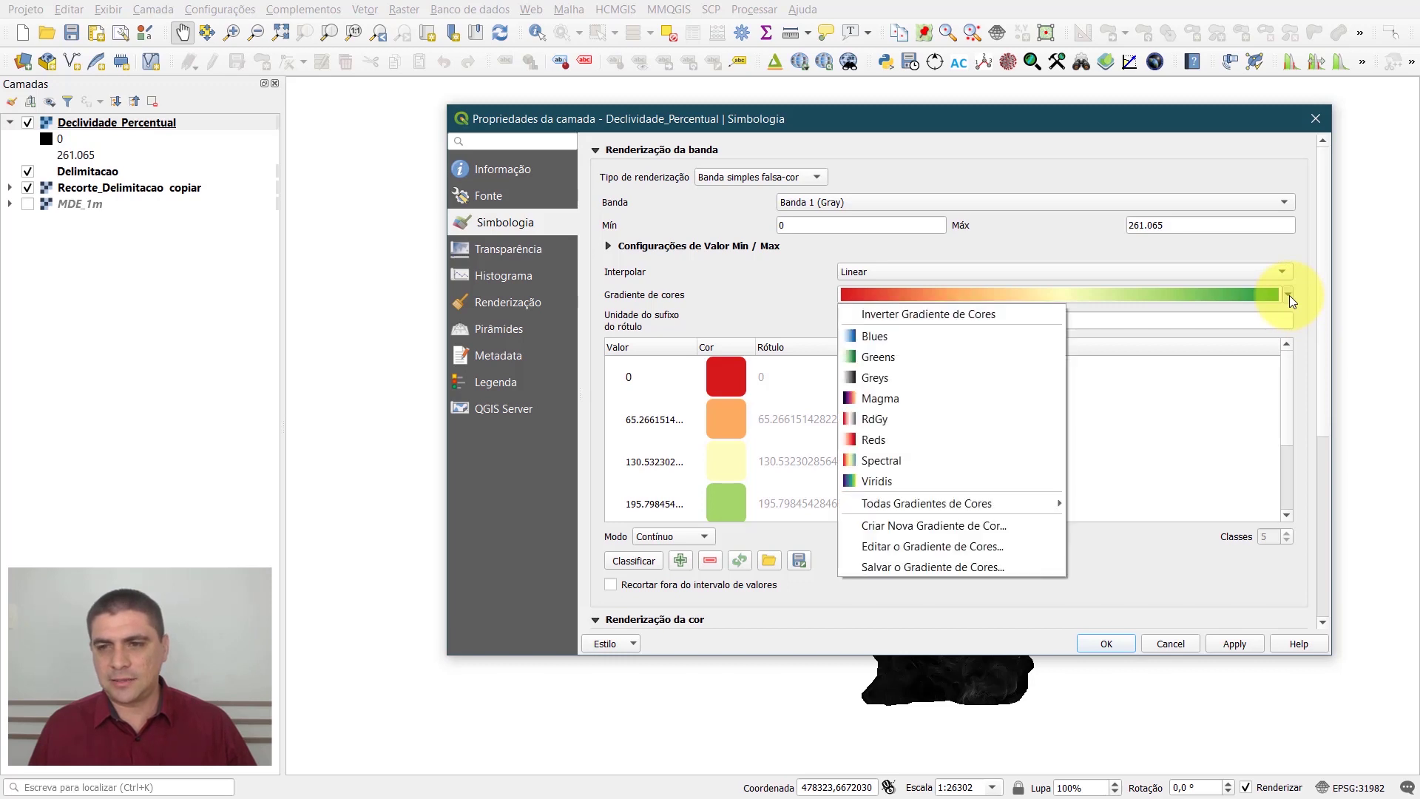
click(932, 315)
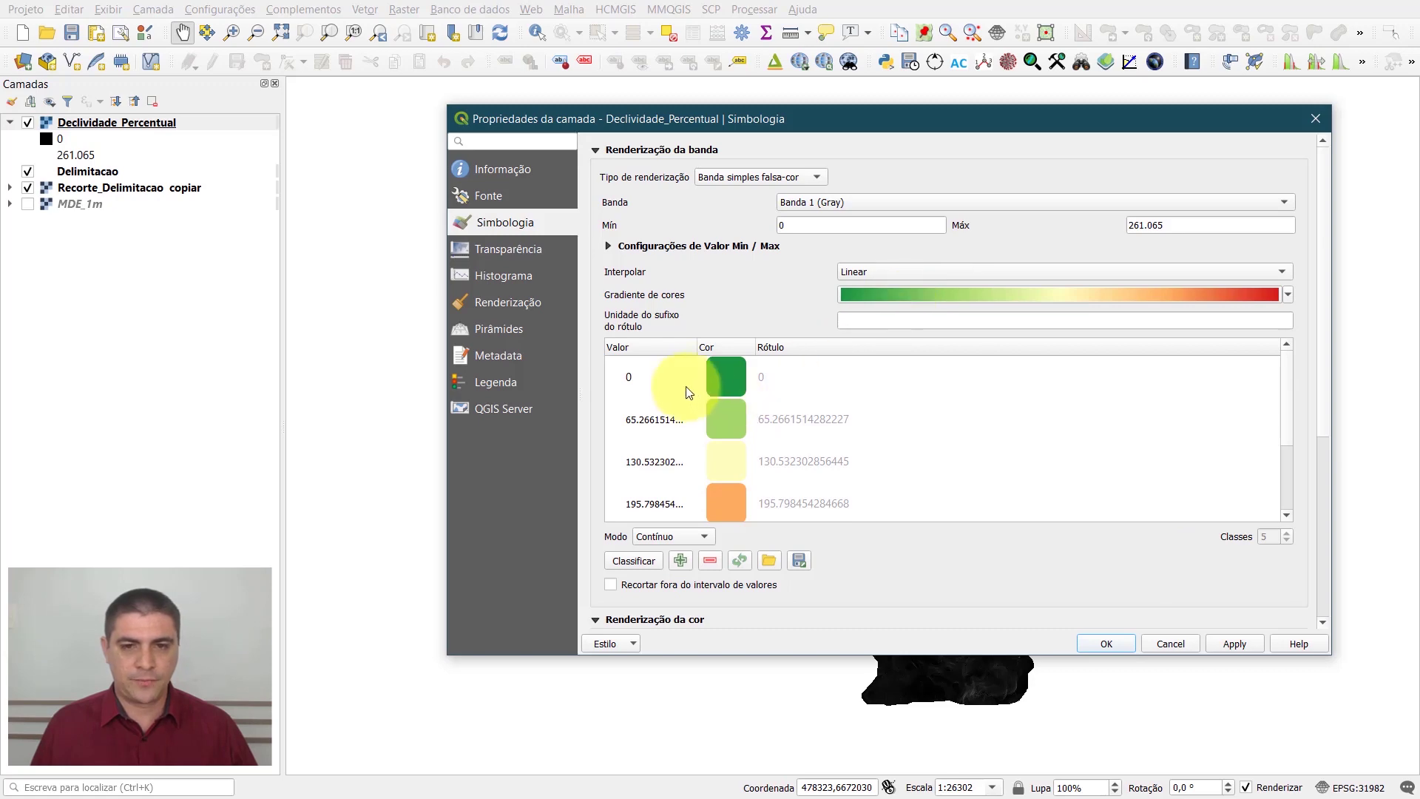
click(1235, 645)
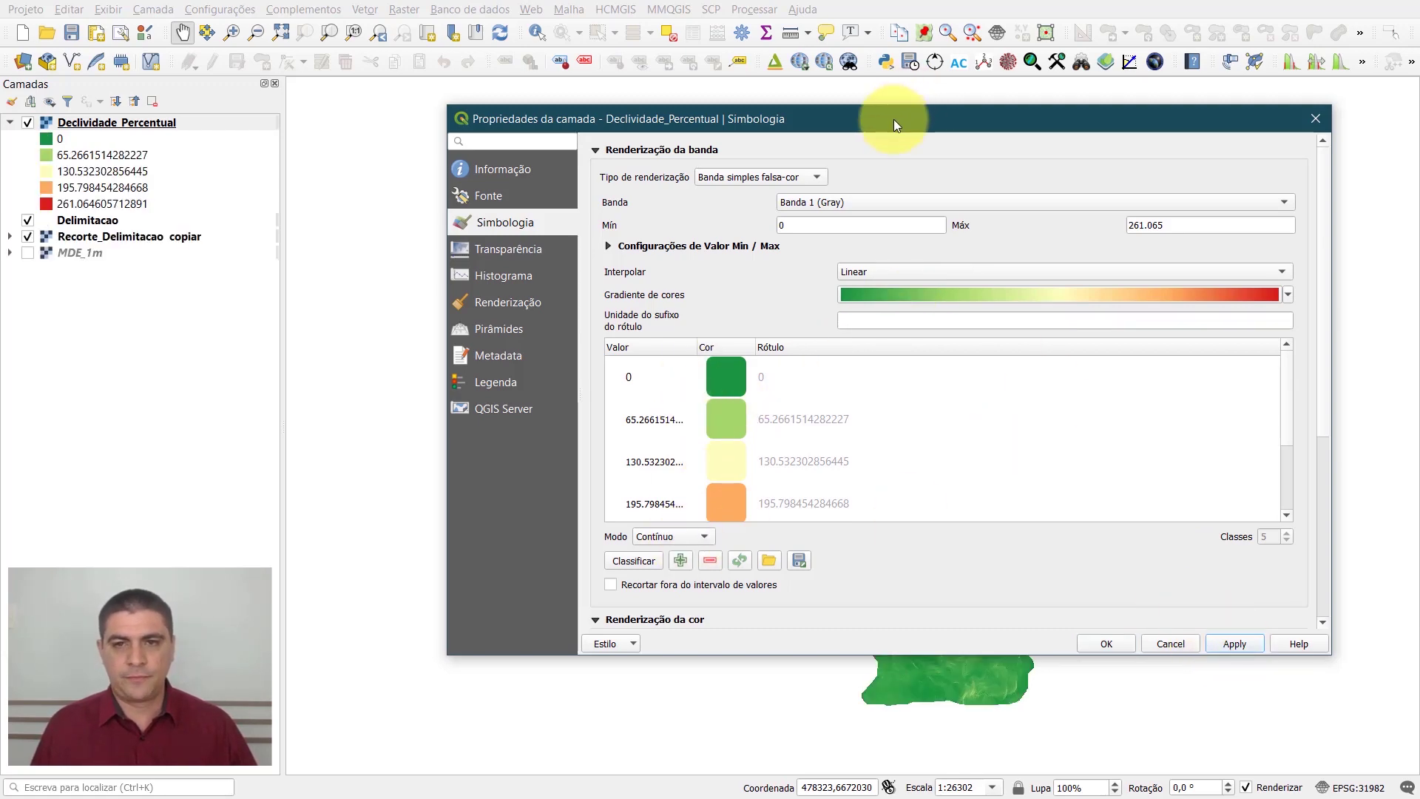
drag(893, 119, 914, 729)
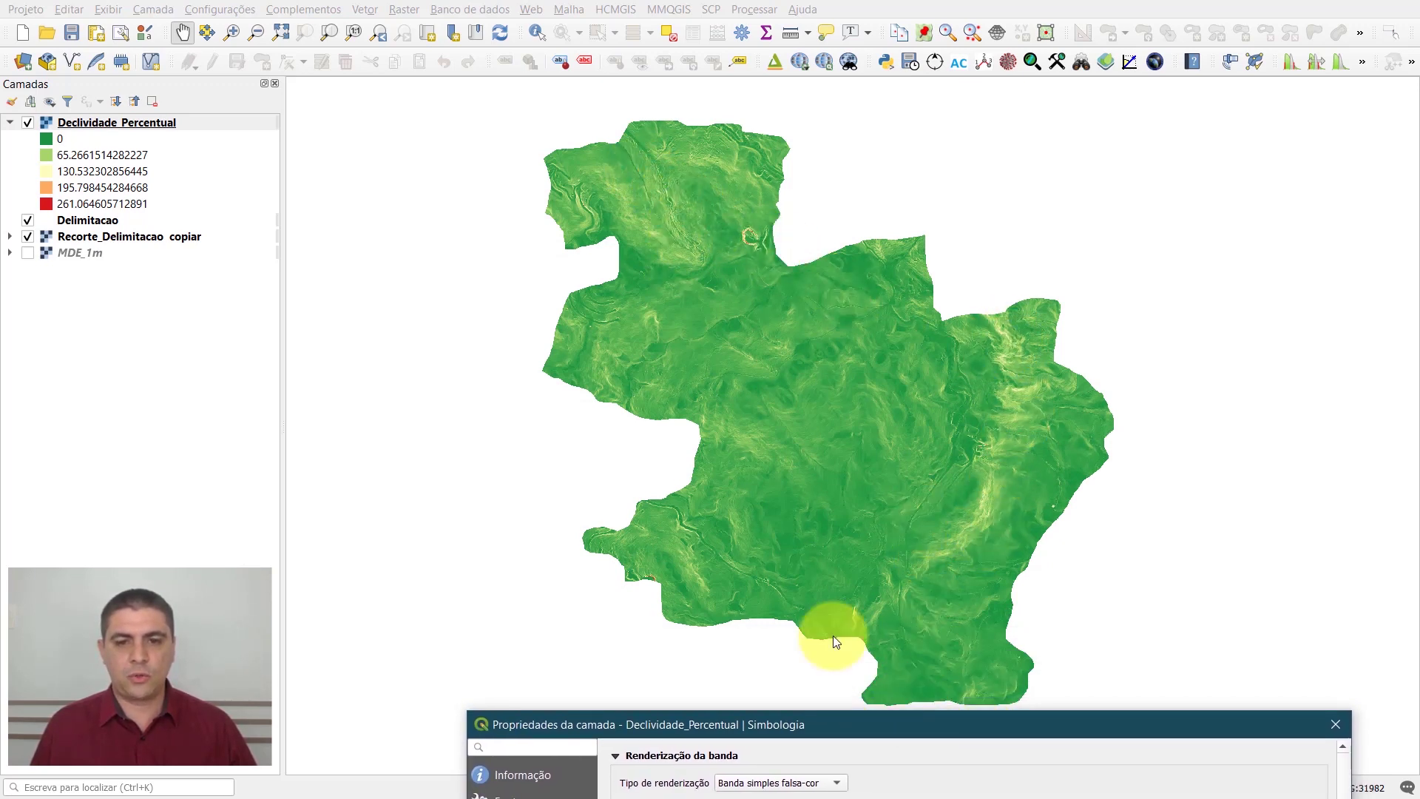
drag(835, 731, 774, 139)
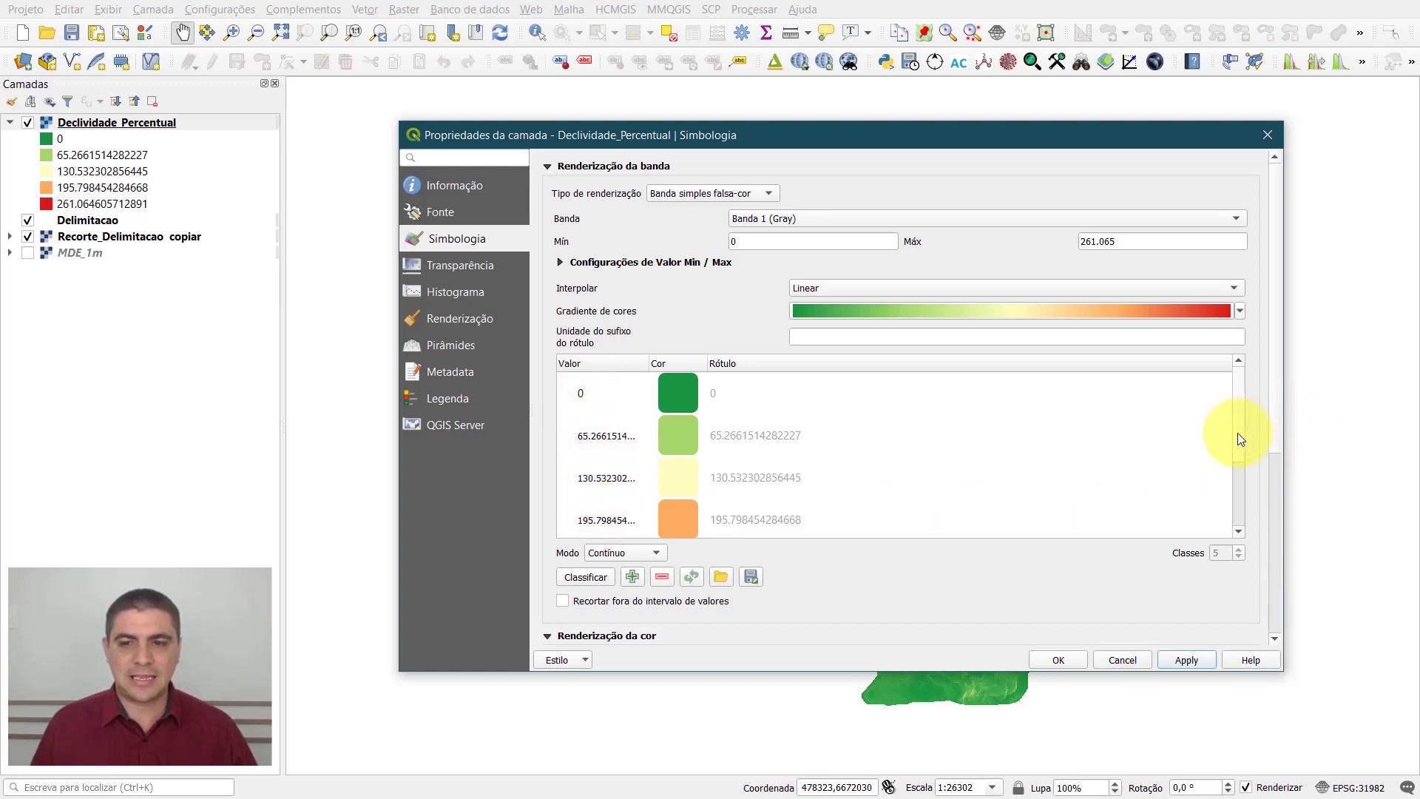
Step: Set the Declividade_Percentual value range to Min / max with Real (mais lento) precision, apply it and check the map
scroll(1236, 433, down, 1)
scroll(1240, 442, up, 1)
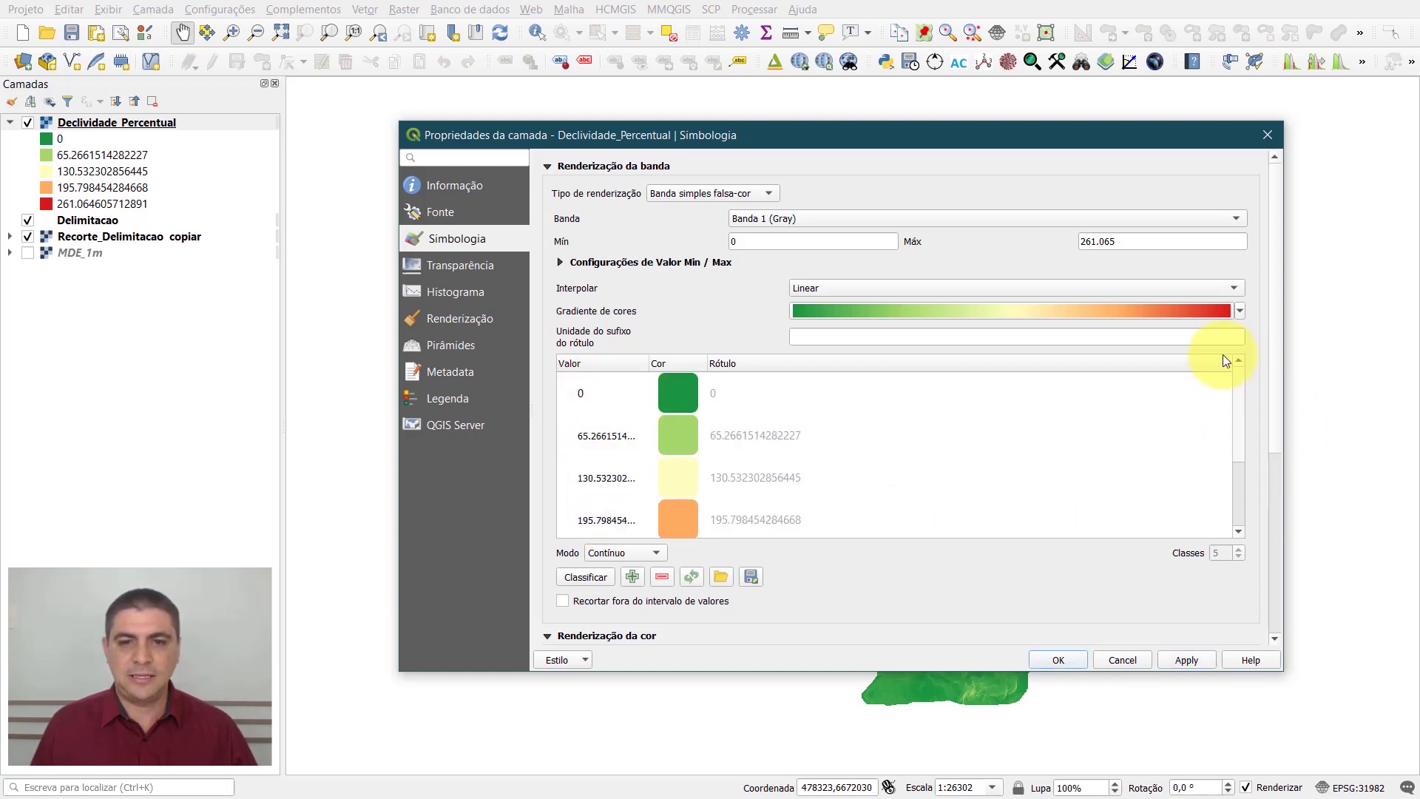
click(564, 263)
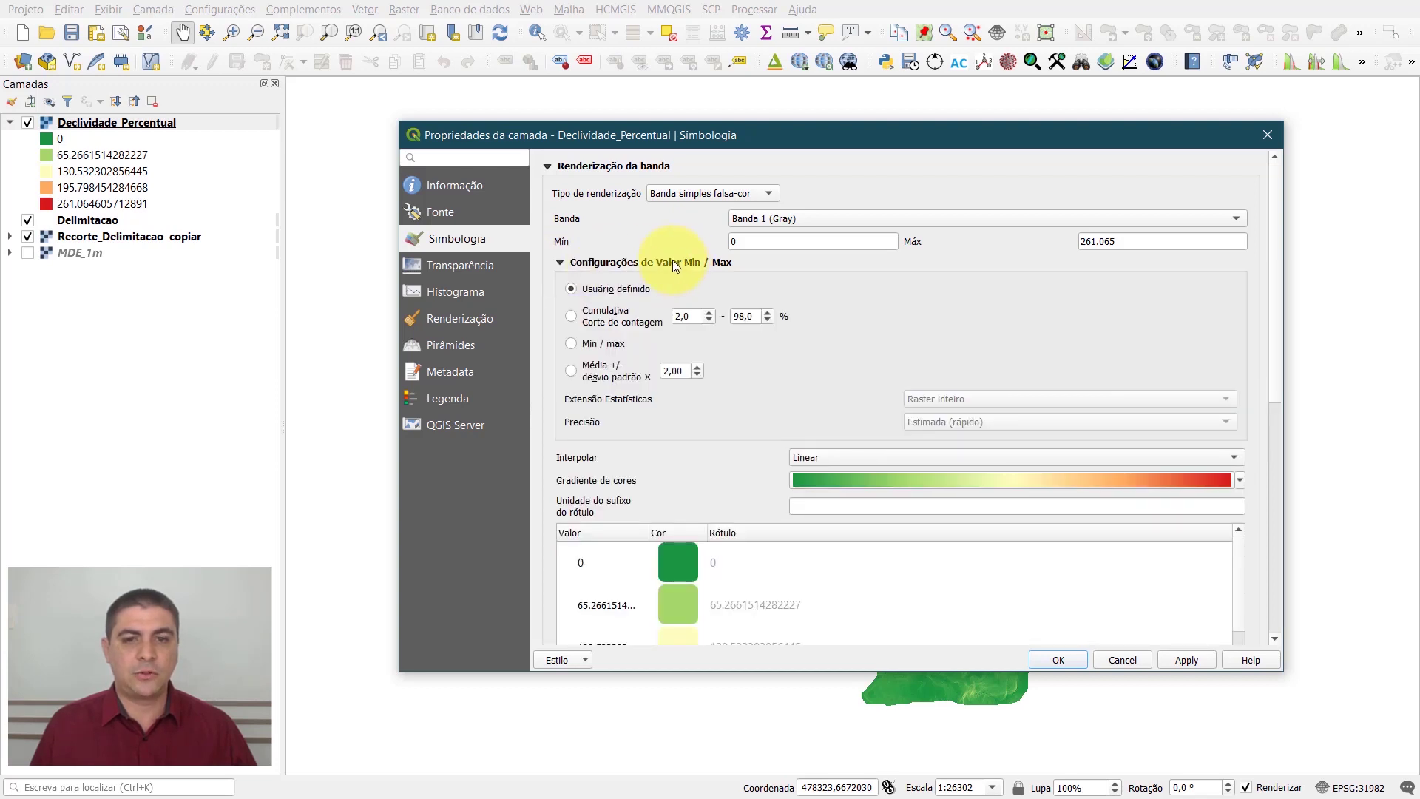
click(571, 343)
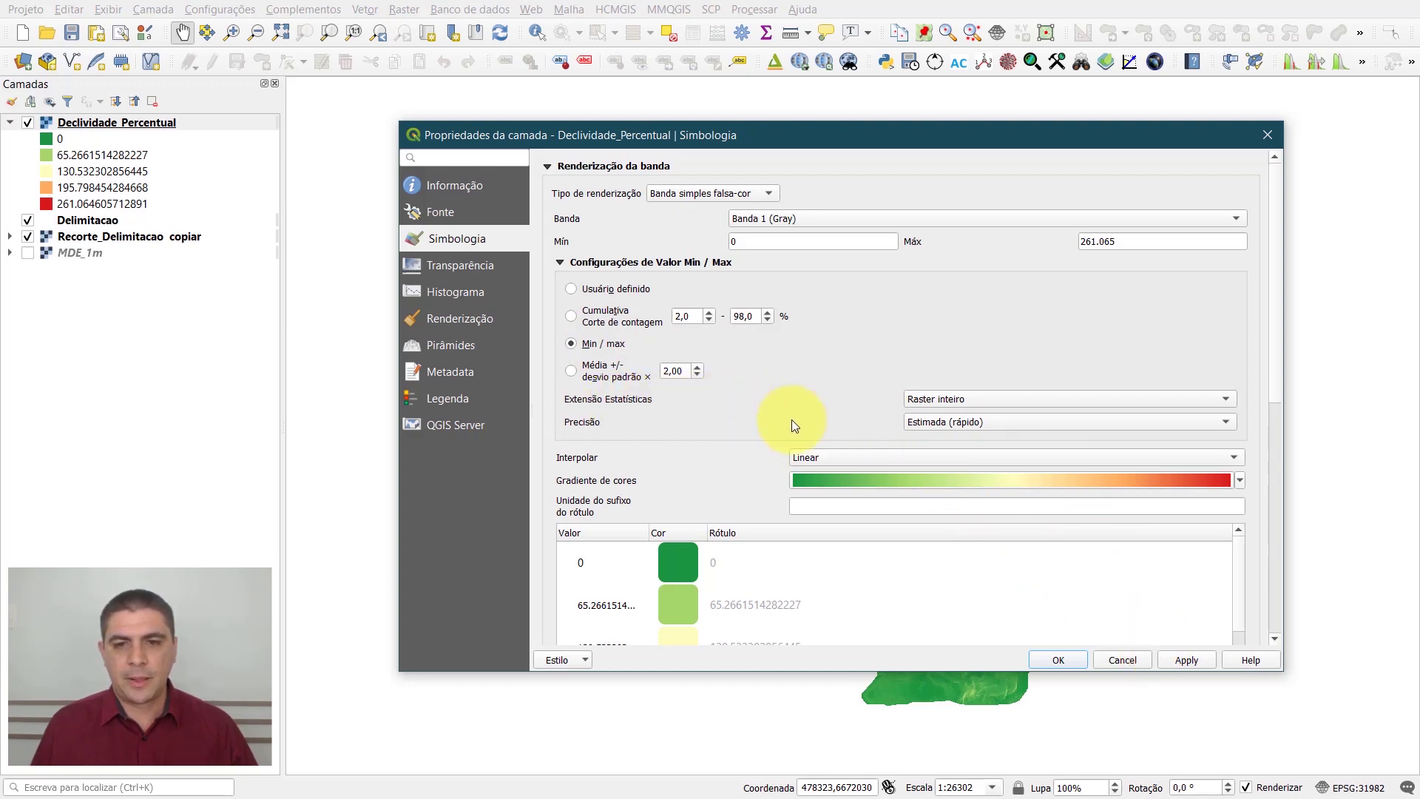
click(991, 423)
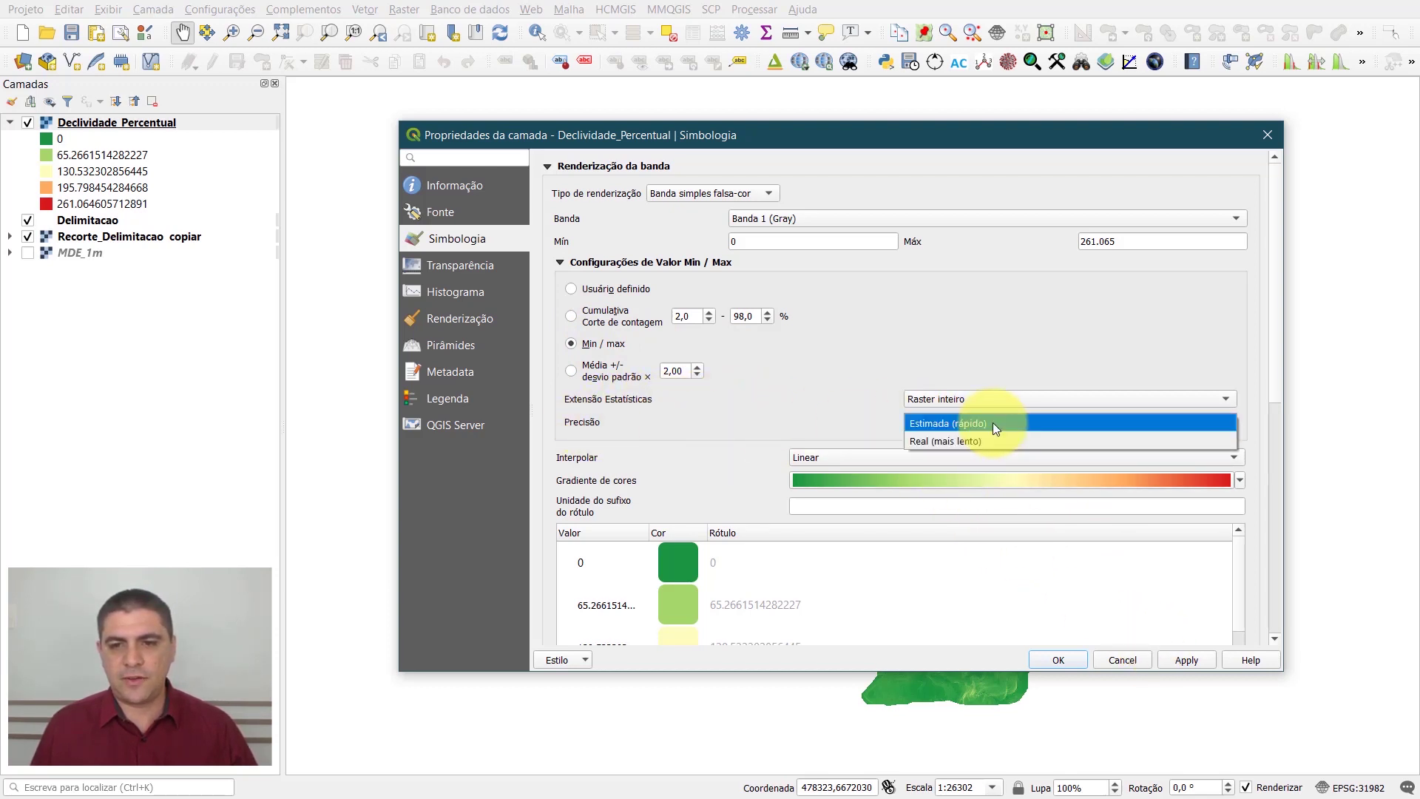
click(991, 442)
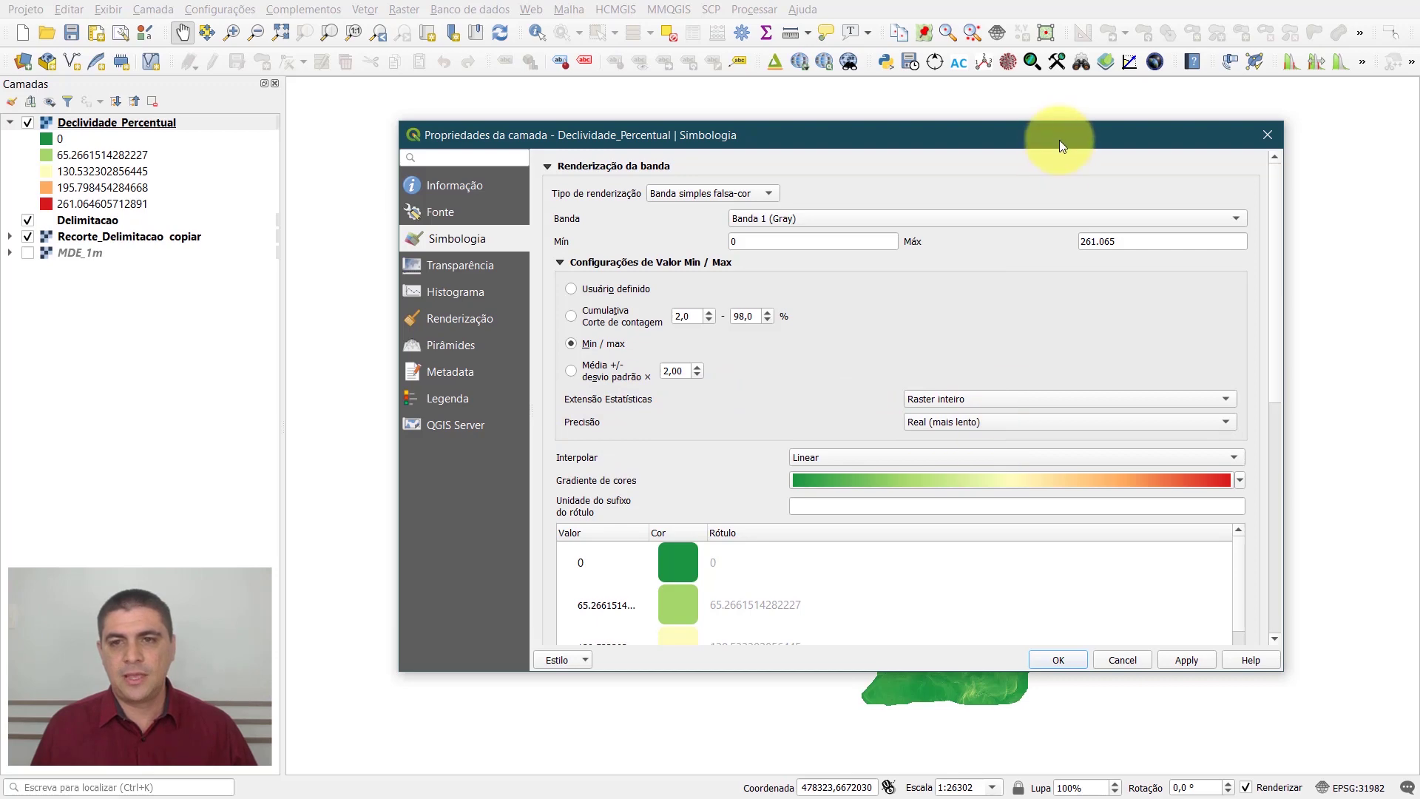
click(1193, 659)
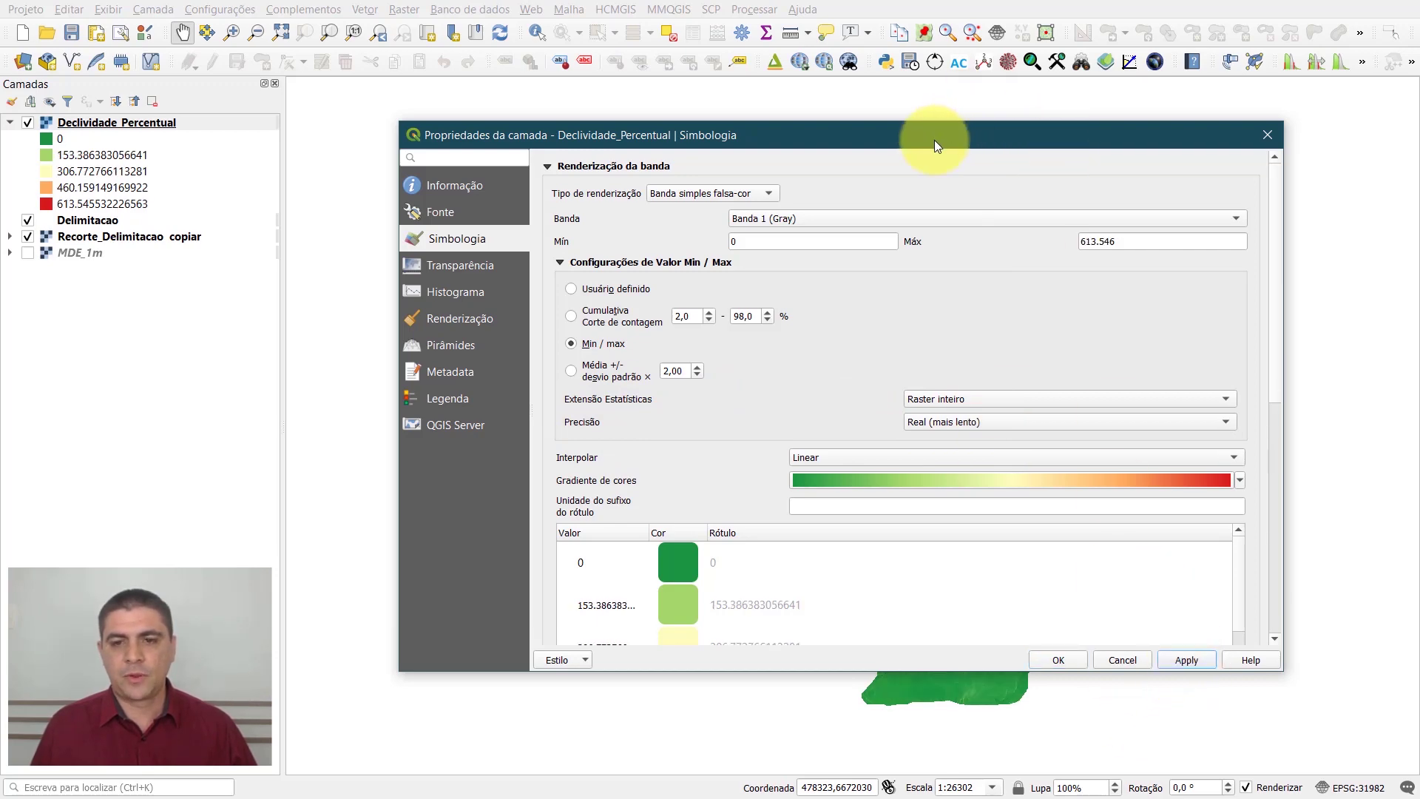
drag(934, 140, 970, 731)
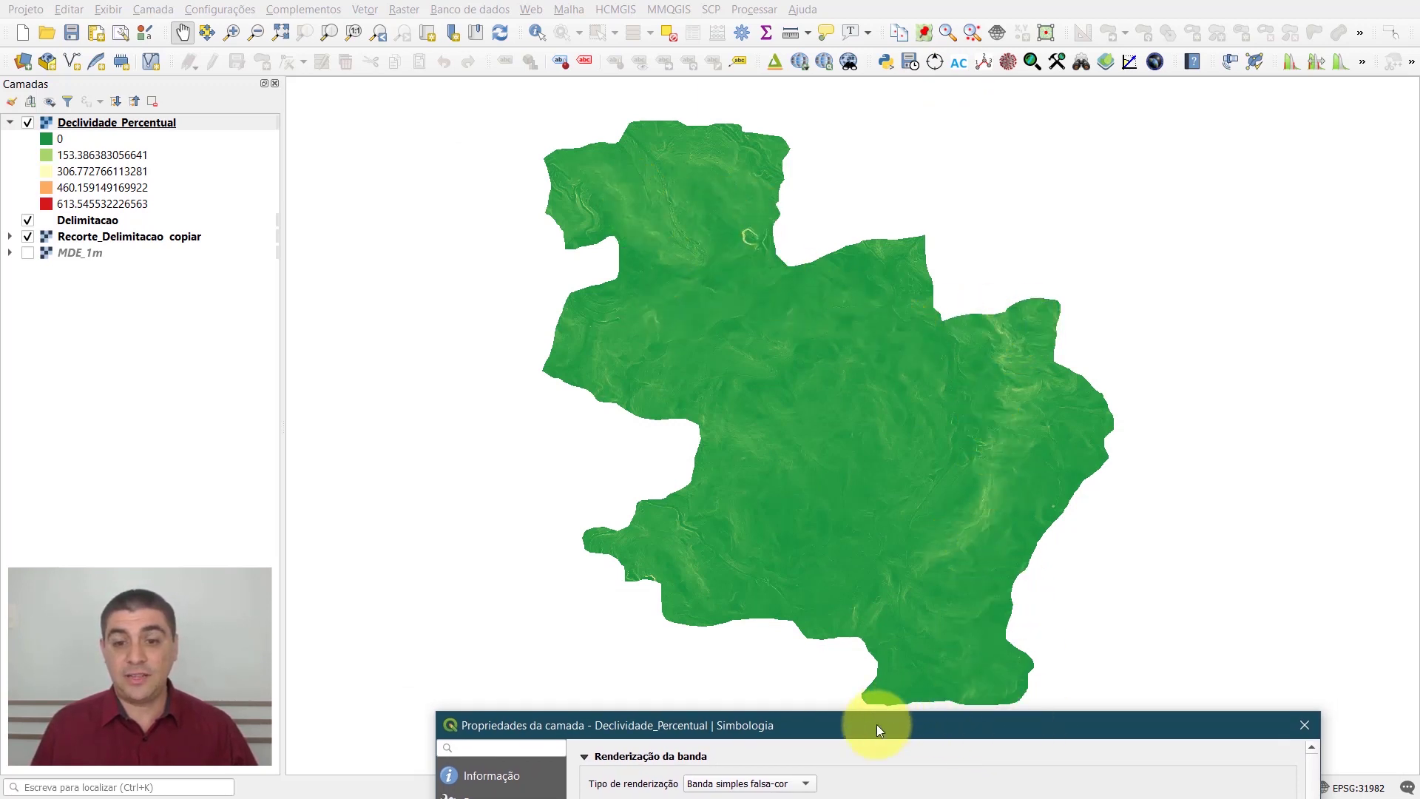
drag(877, 725, 846, 143)
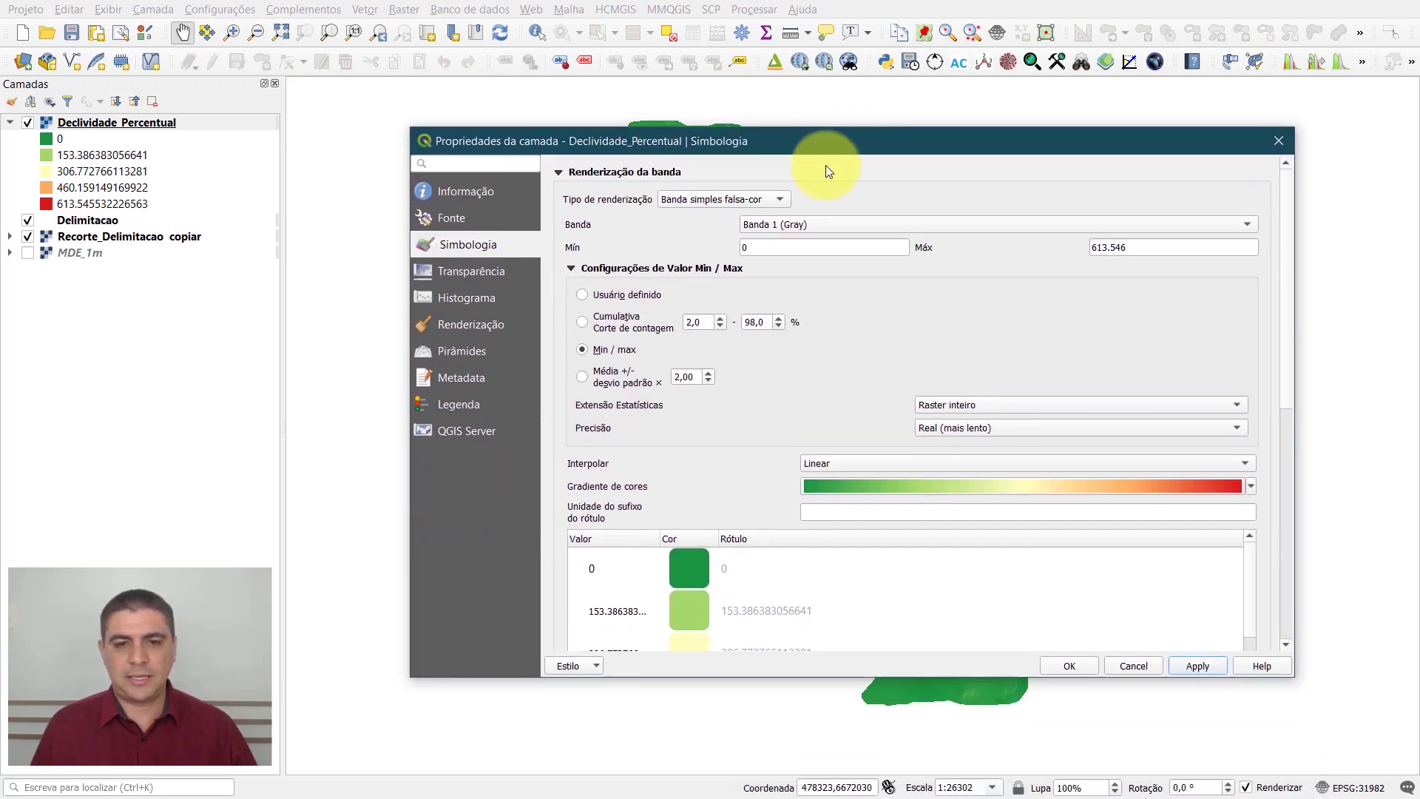
Step: Review the color class values of the slope layer and accept the symbology settings
drag(1289, 397, 1272, 514)
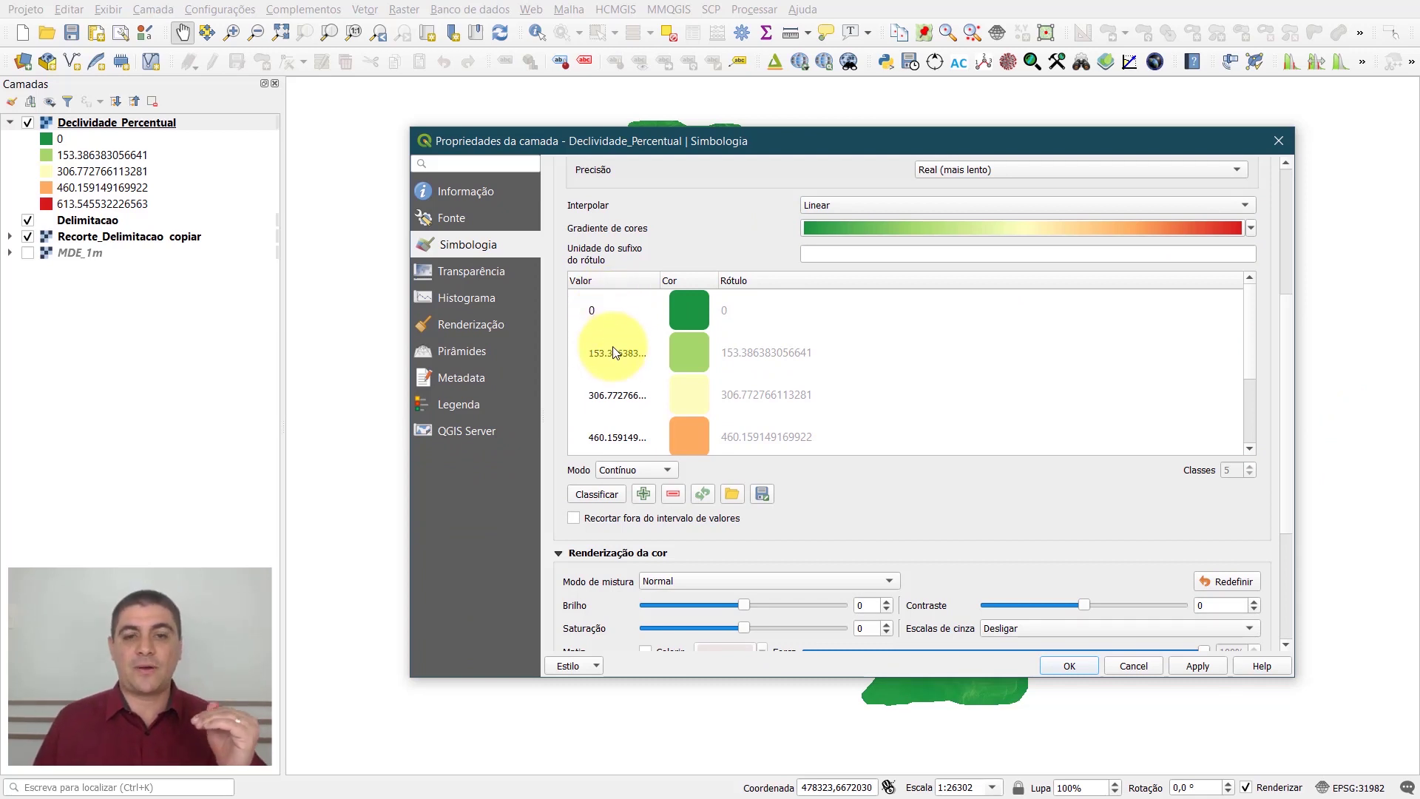
click(593, 312)
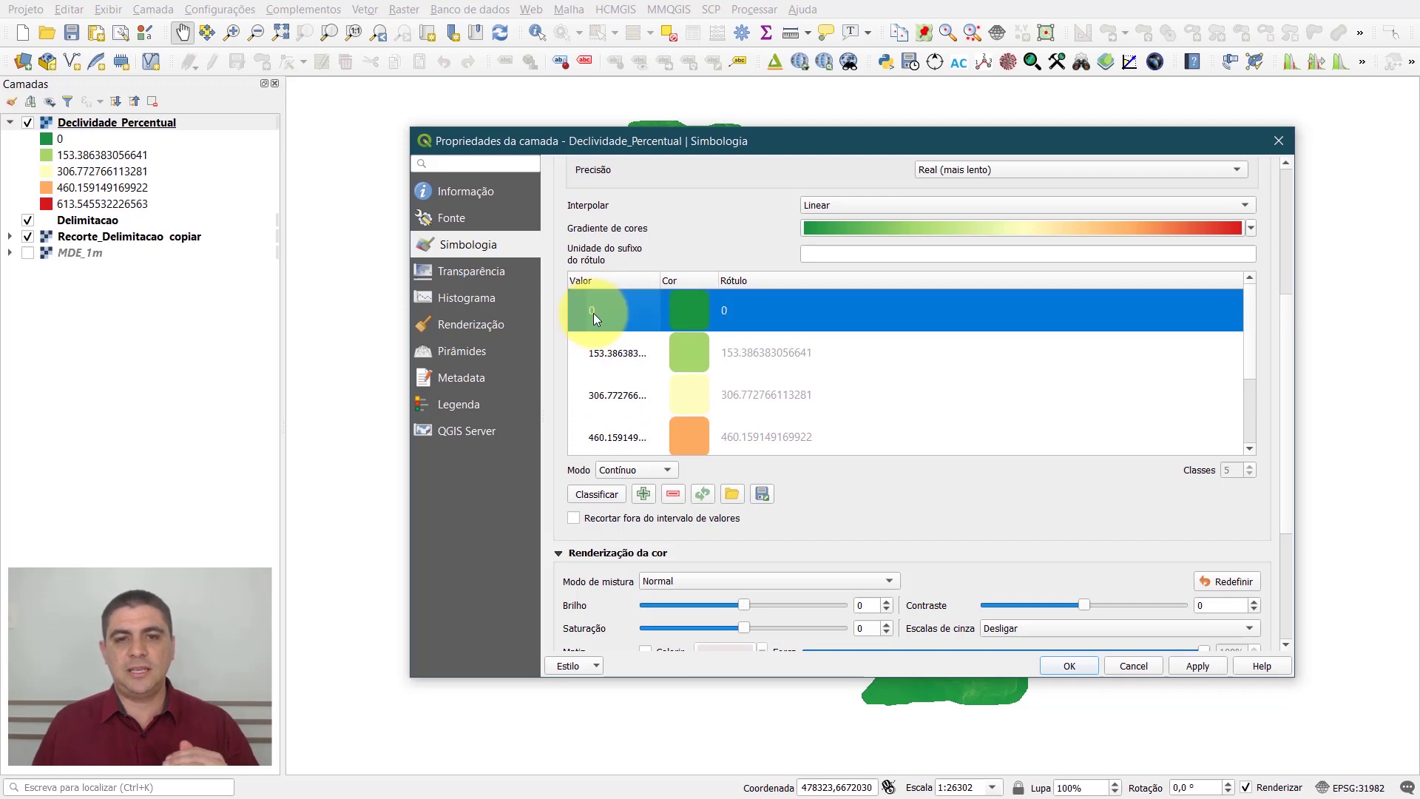
double_click(608, 354)
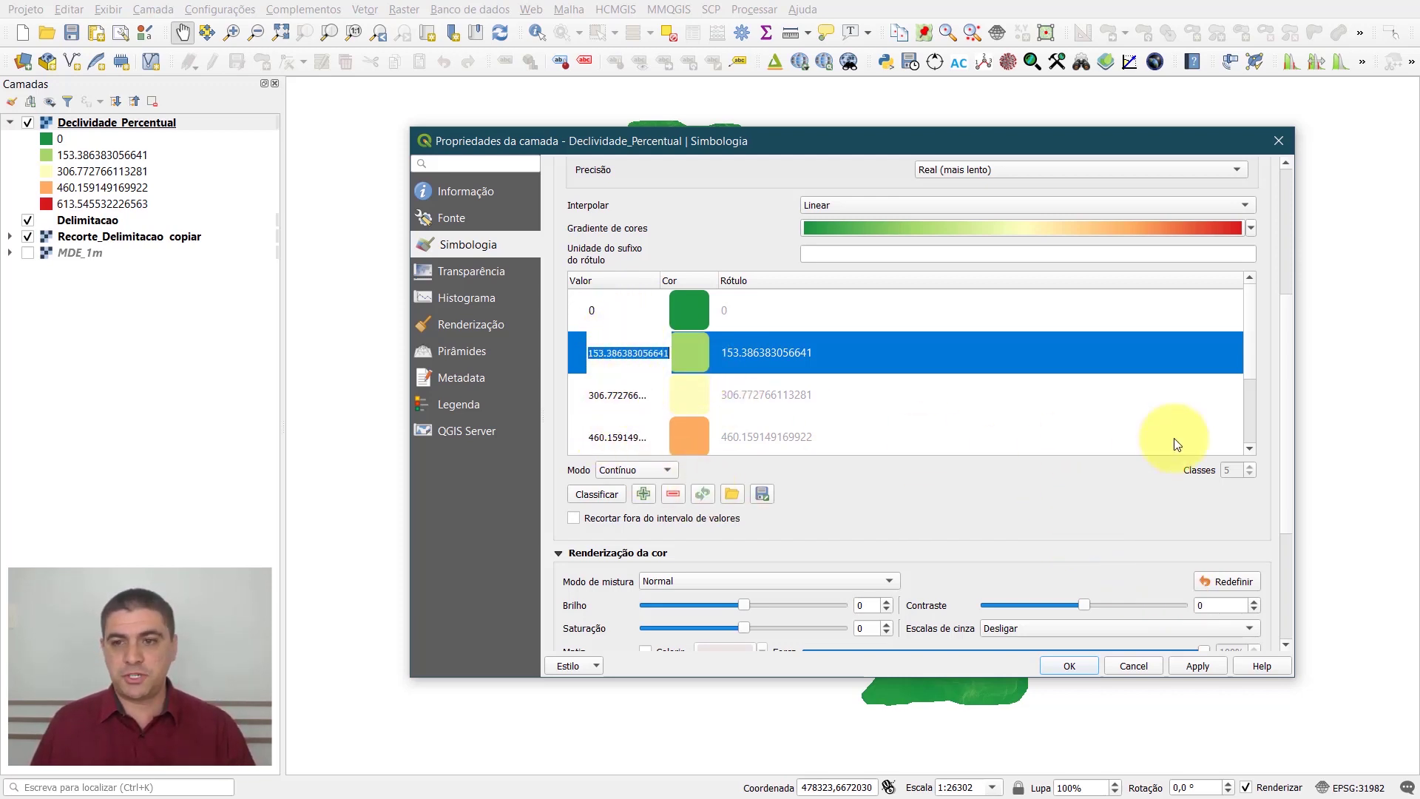
click(1190, 667)
click(1069, 666)
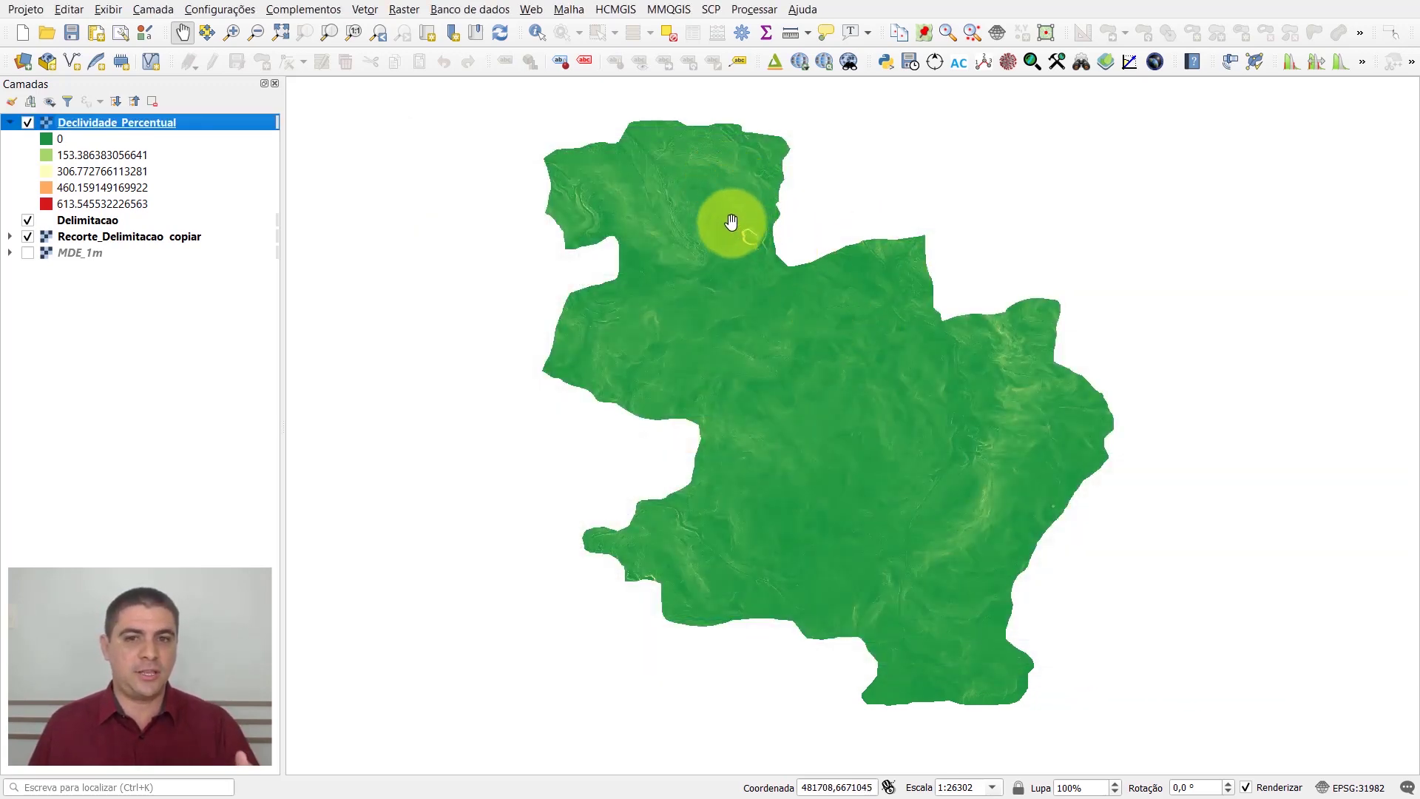
Step: Identify the Declividade_Percentual pixel value on the orange strip along the steep curved edge in the north of the area
scroll(738, 222, up, 2)
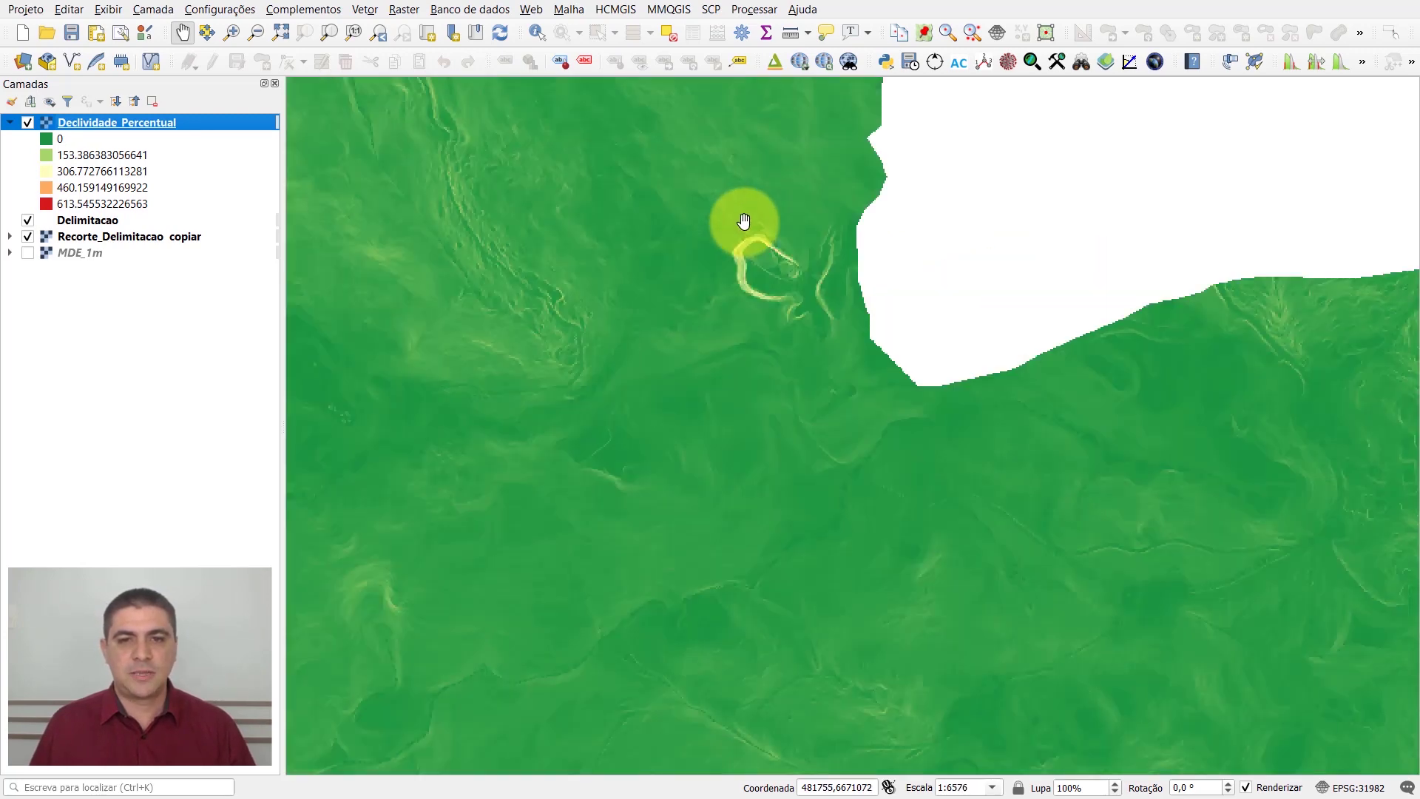
scroll(744, 222, up, 2)
scroll(808, 301, up, 2)
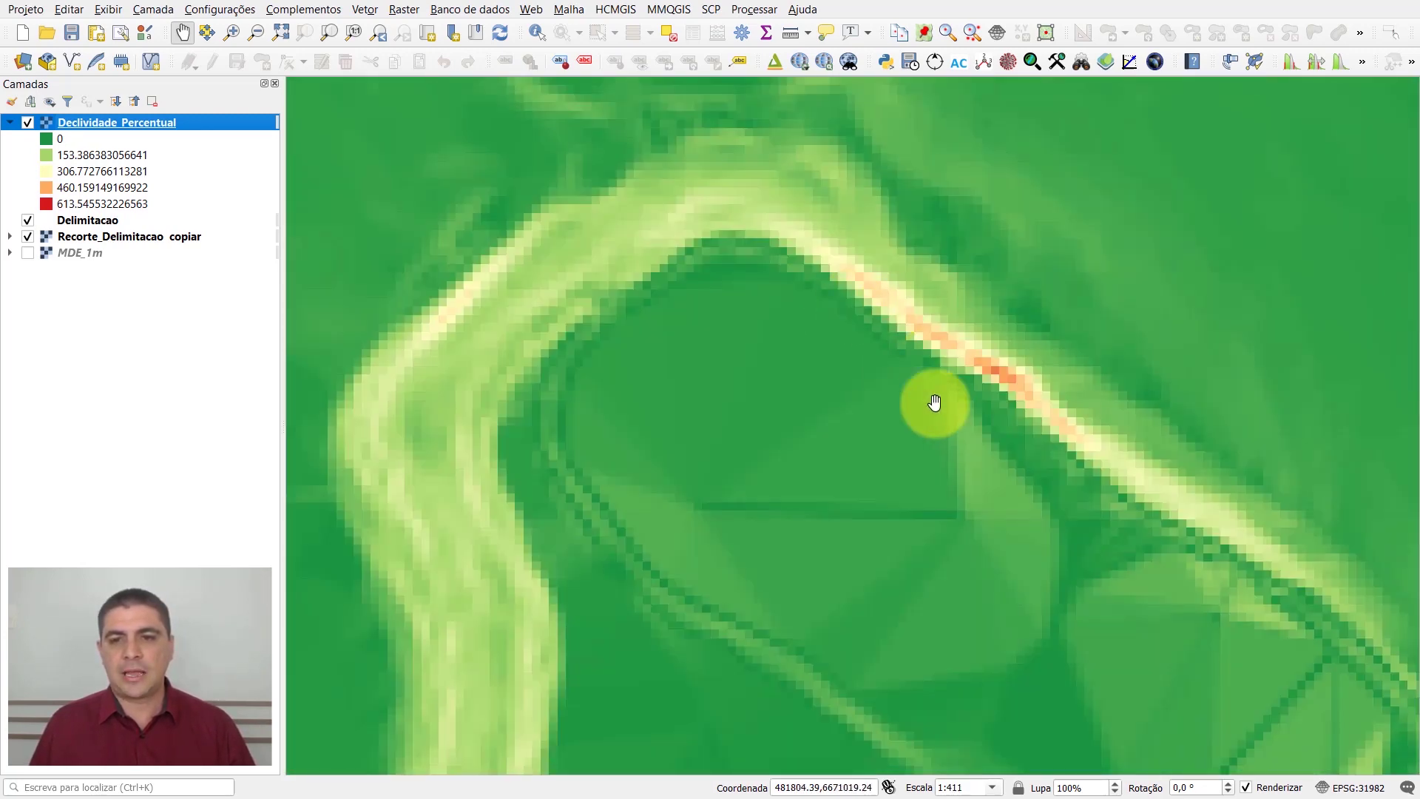
scroll(934, 403, down, 1)
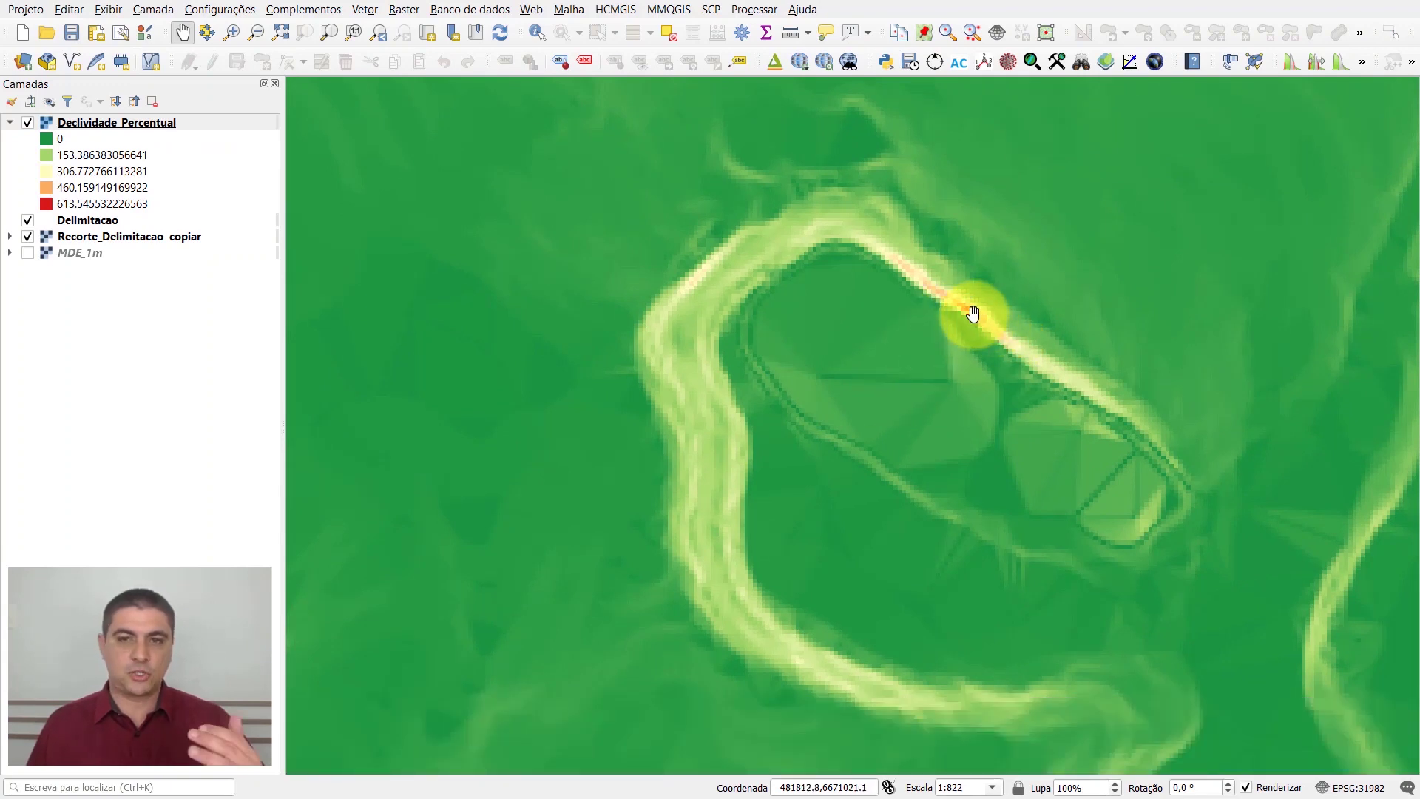
click(537, 34)
scroll(976, 318, up, 1)
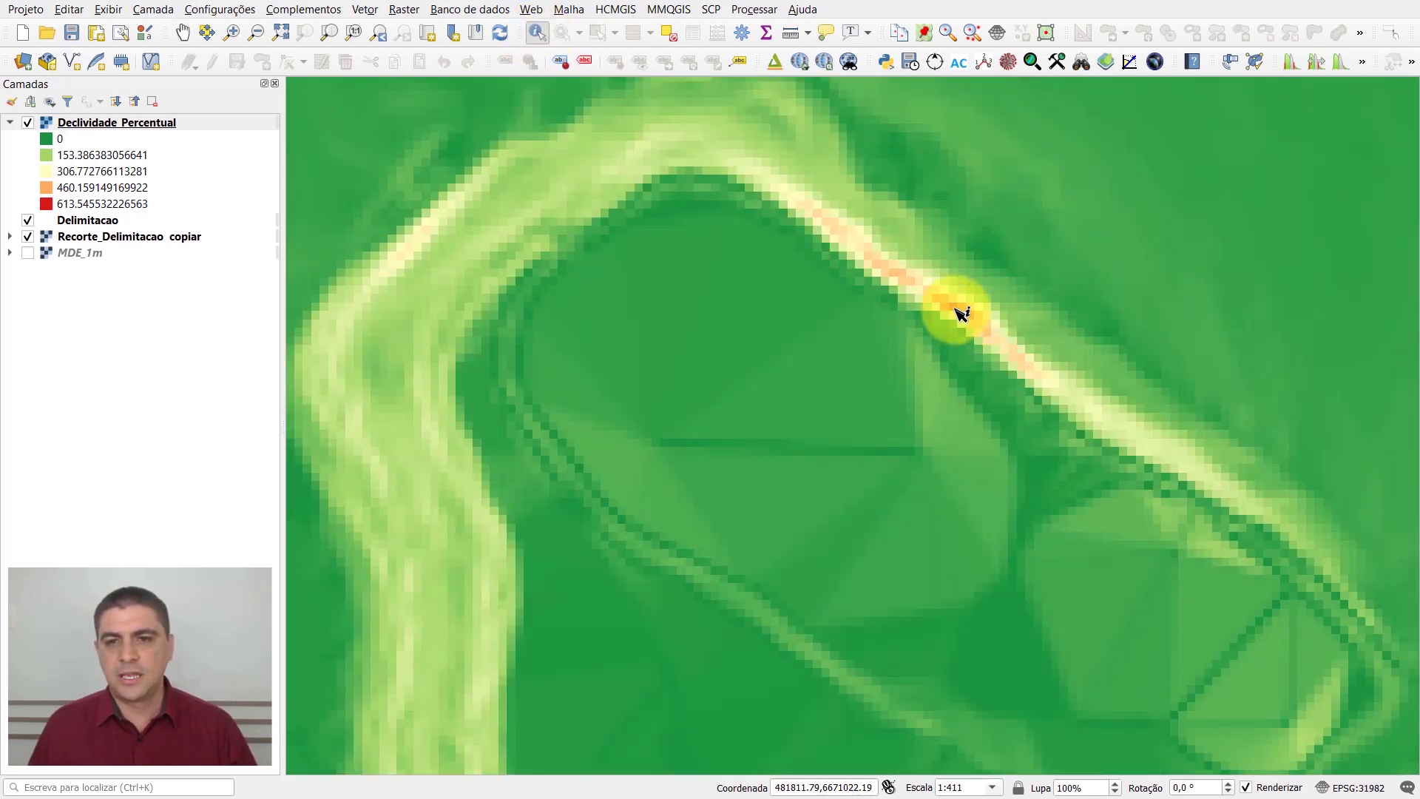
click(961, 313)
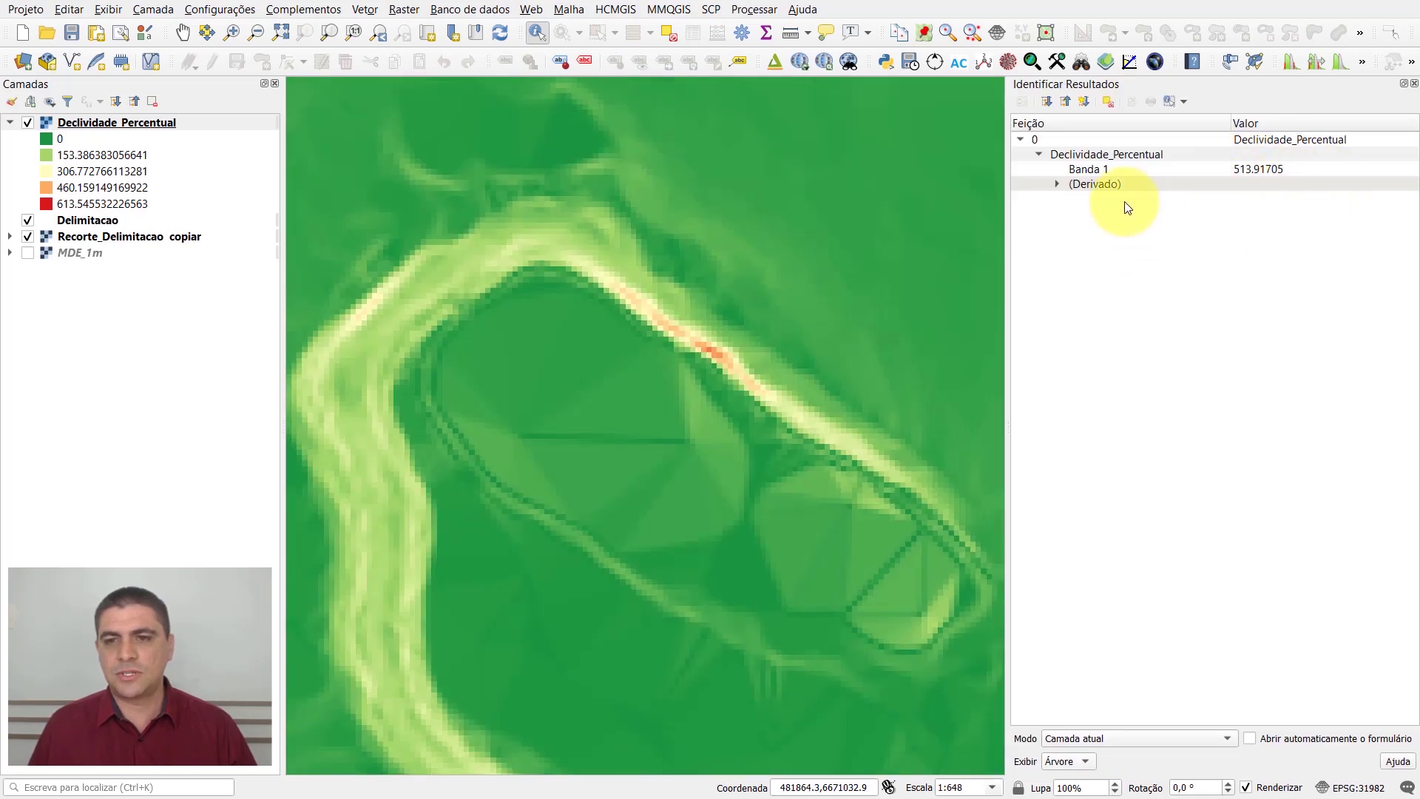
Step: Show the full extent of the Declividade_Percentual layer again and close the identify results
scroll(599, 393, down, 2)
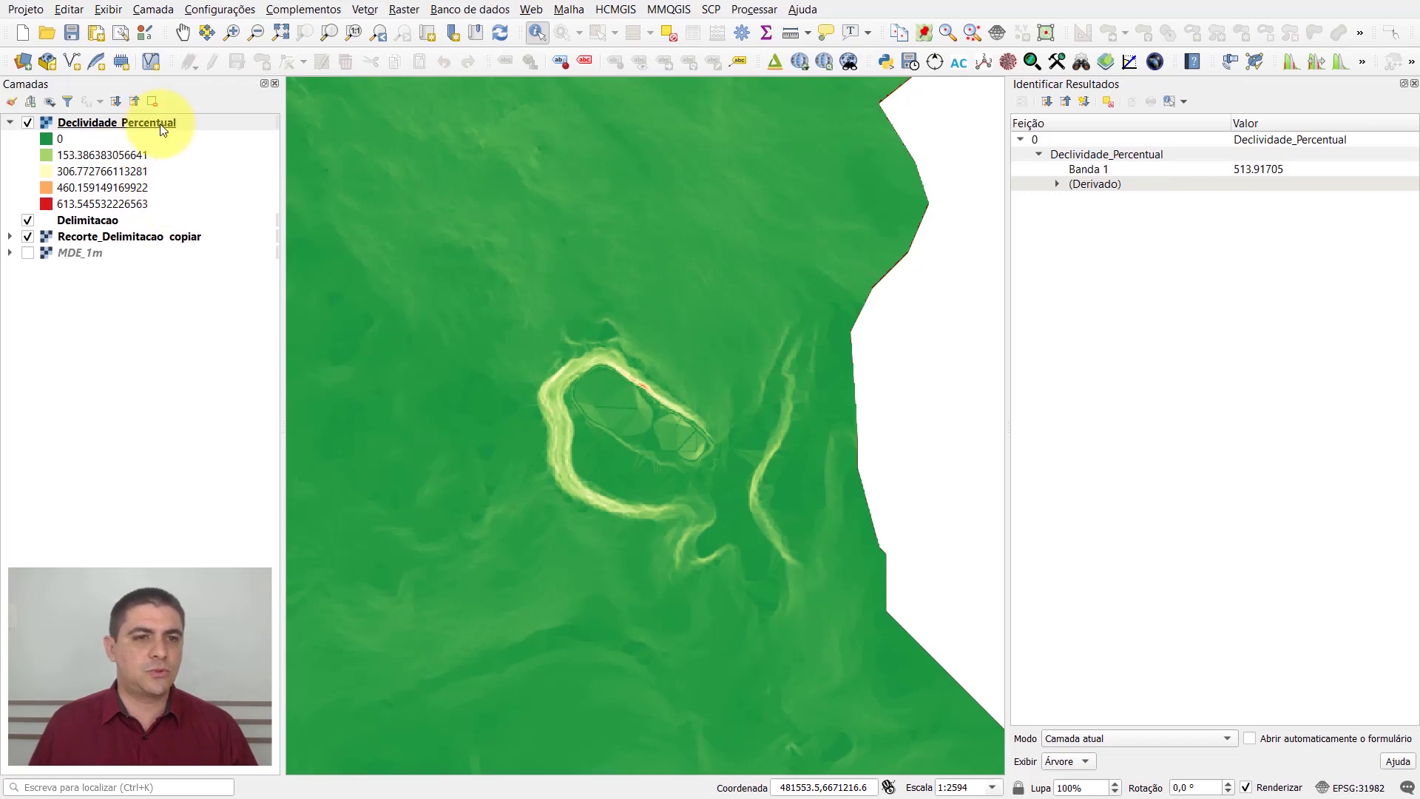
click(188, 122)
right_click(190, 121)
click(214, 130)
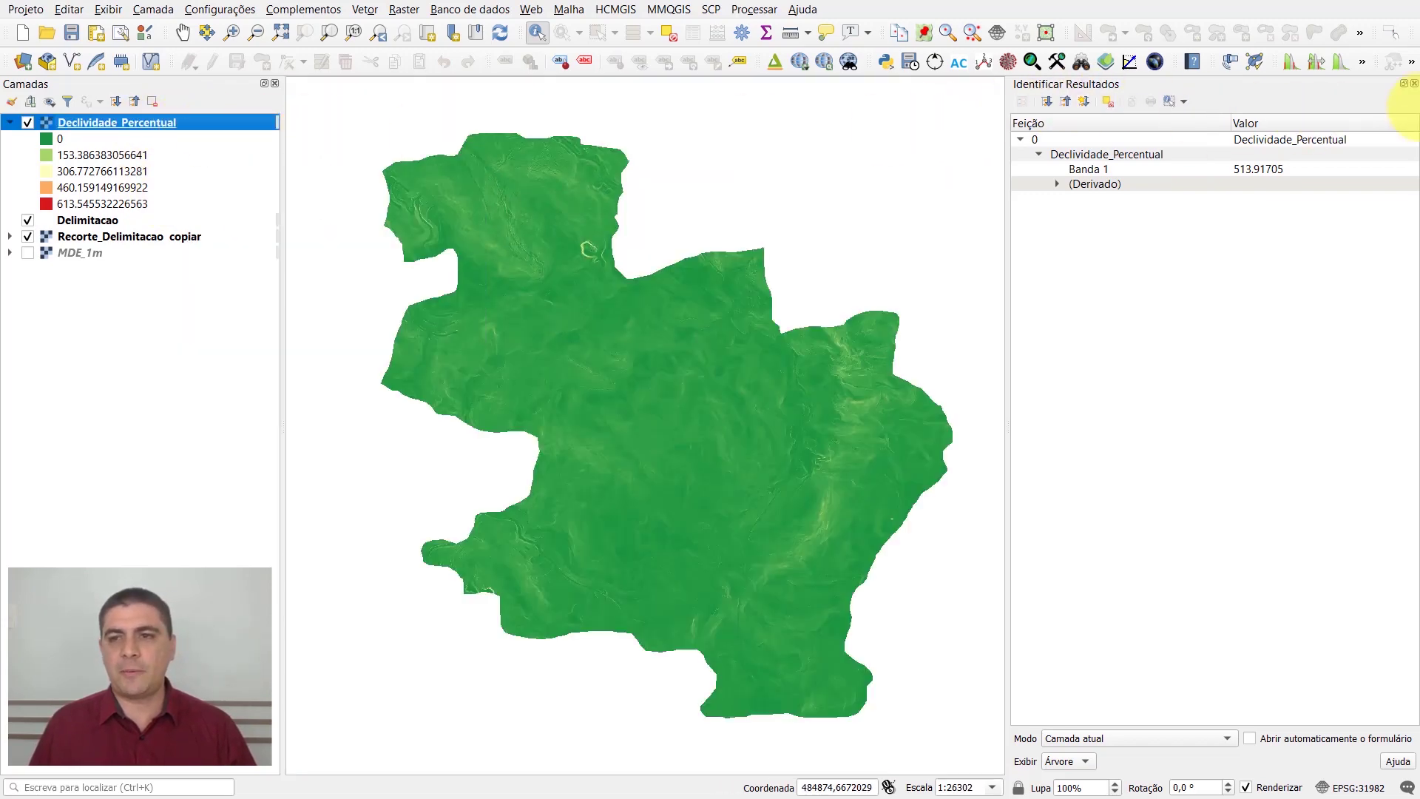
click(1413, 83)
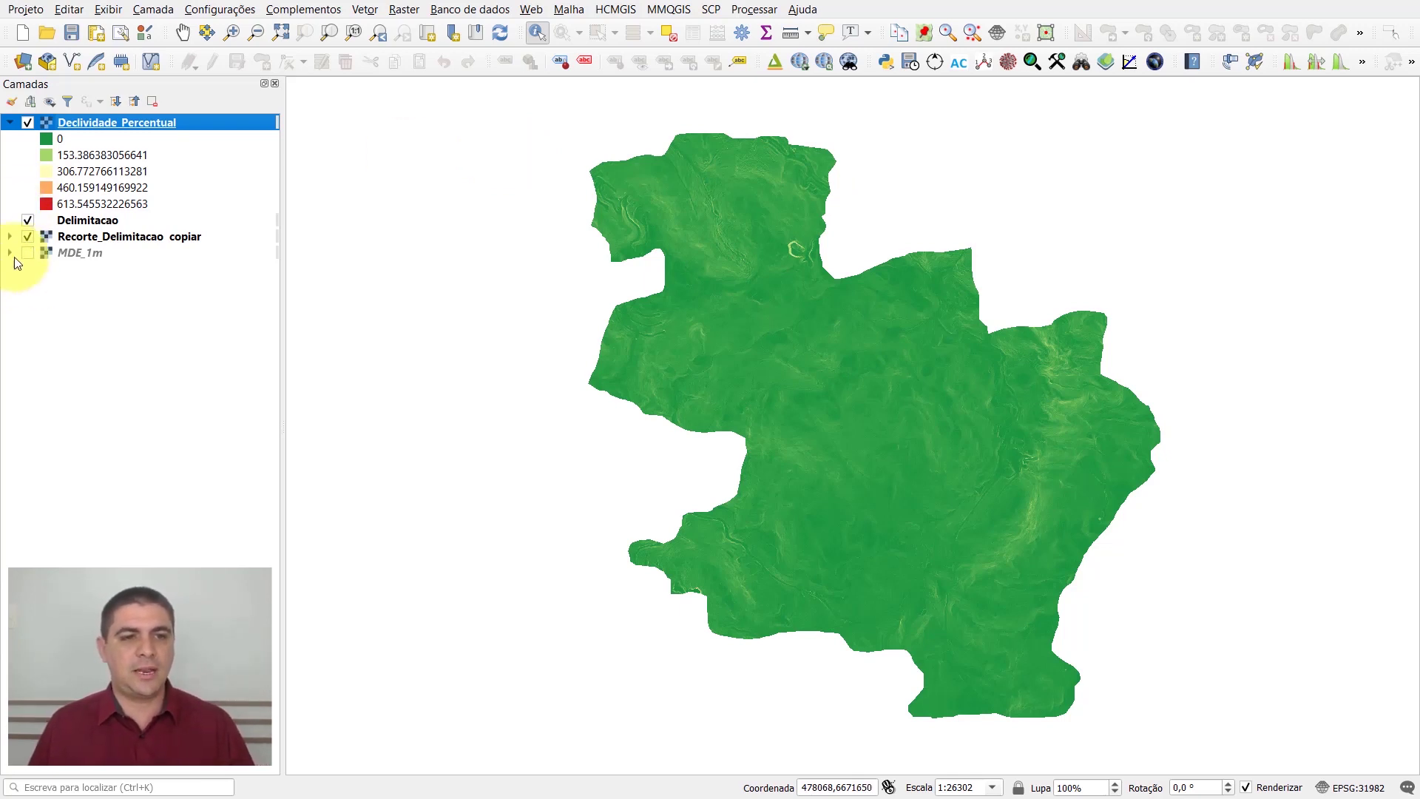
Step: Hide the Declividade_Percentual layer and open the GRASS r.slope.aspect tool with Recorte_Delimitacao copiar selected
click(27, 121)
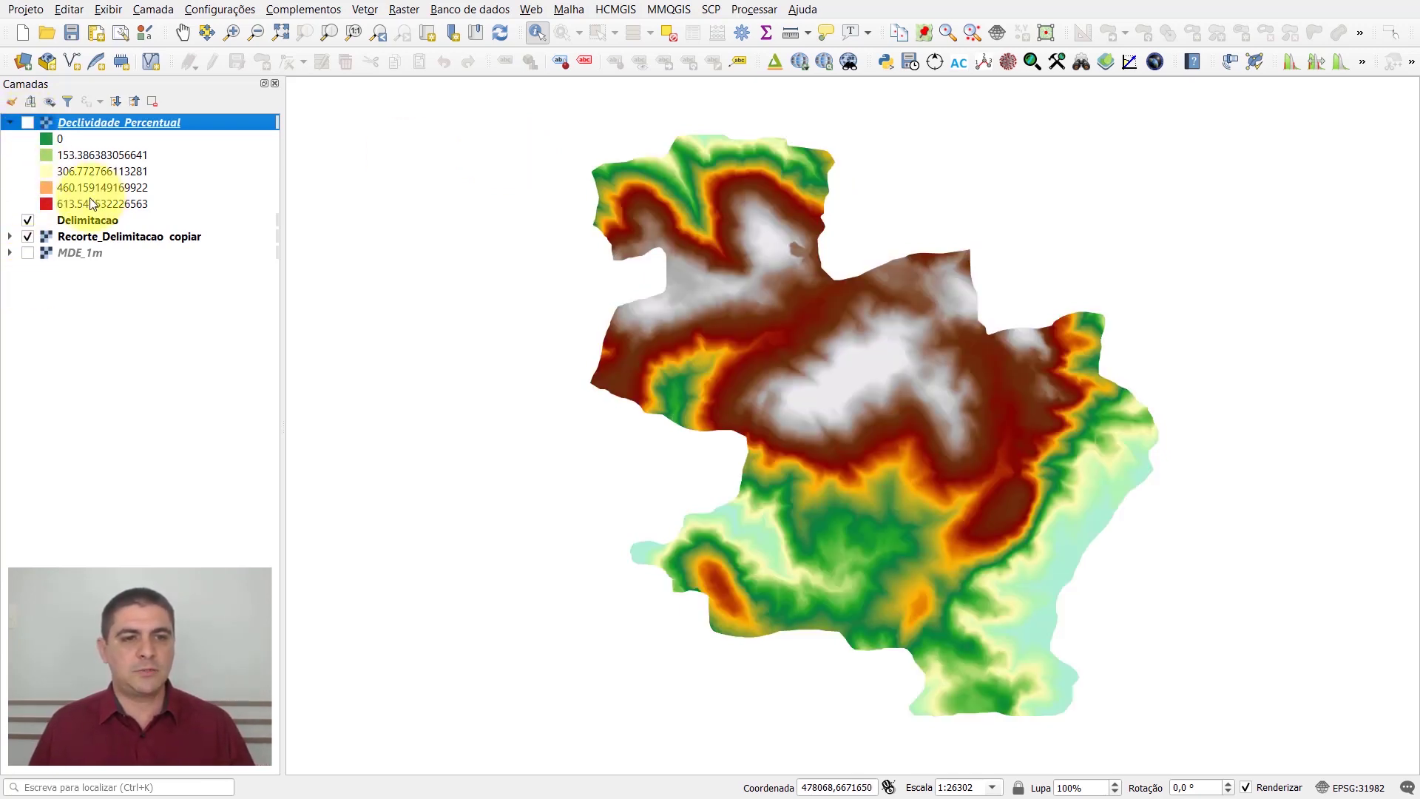
click(91, 241)
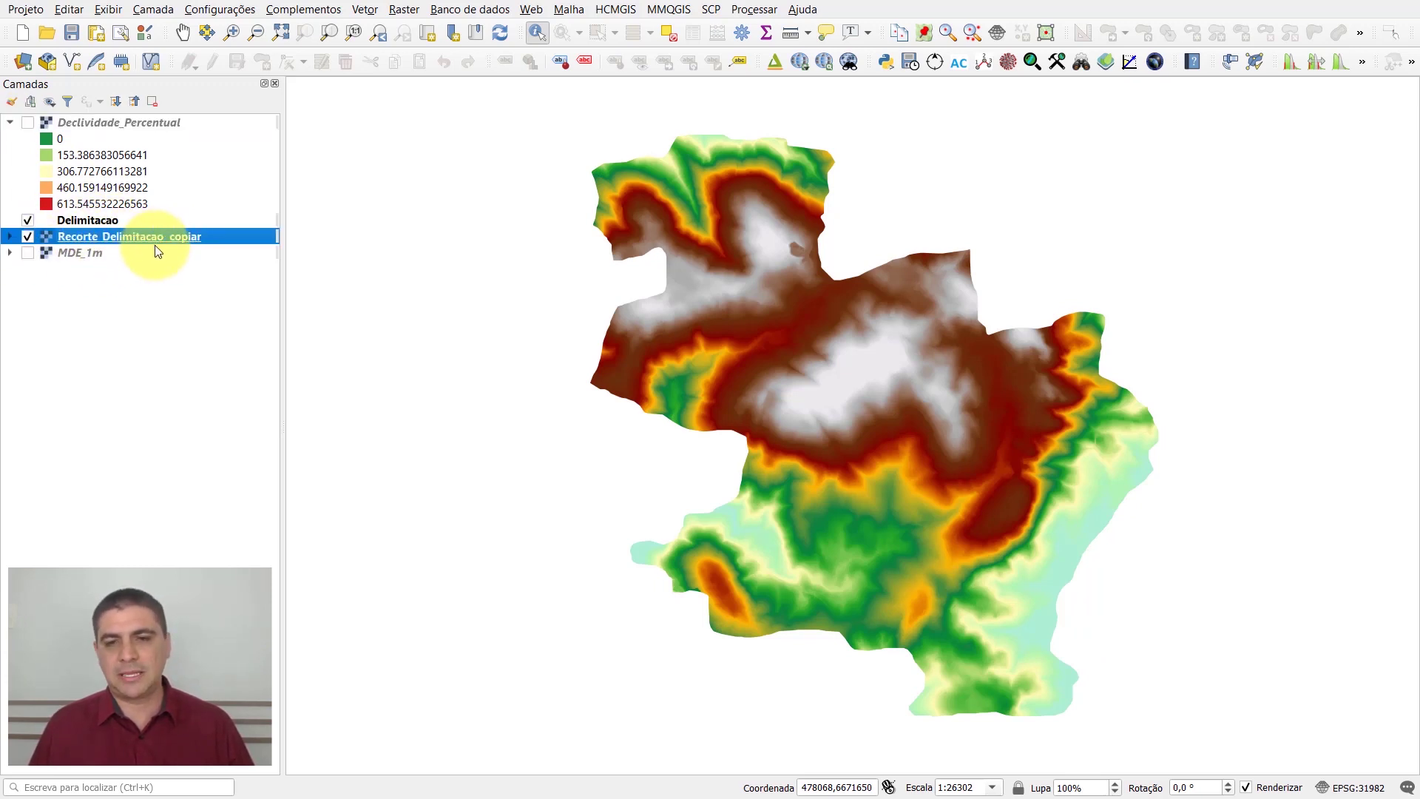
click(755, 9)
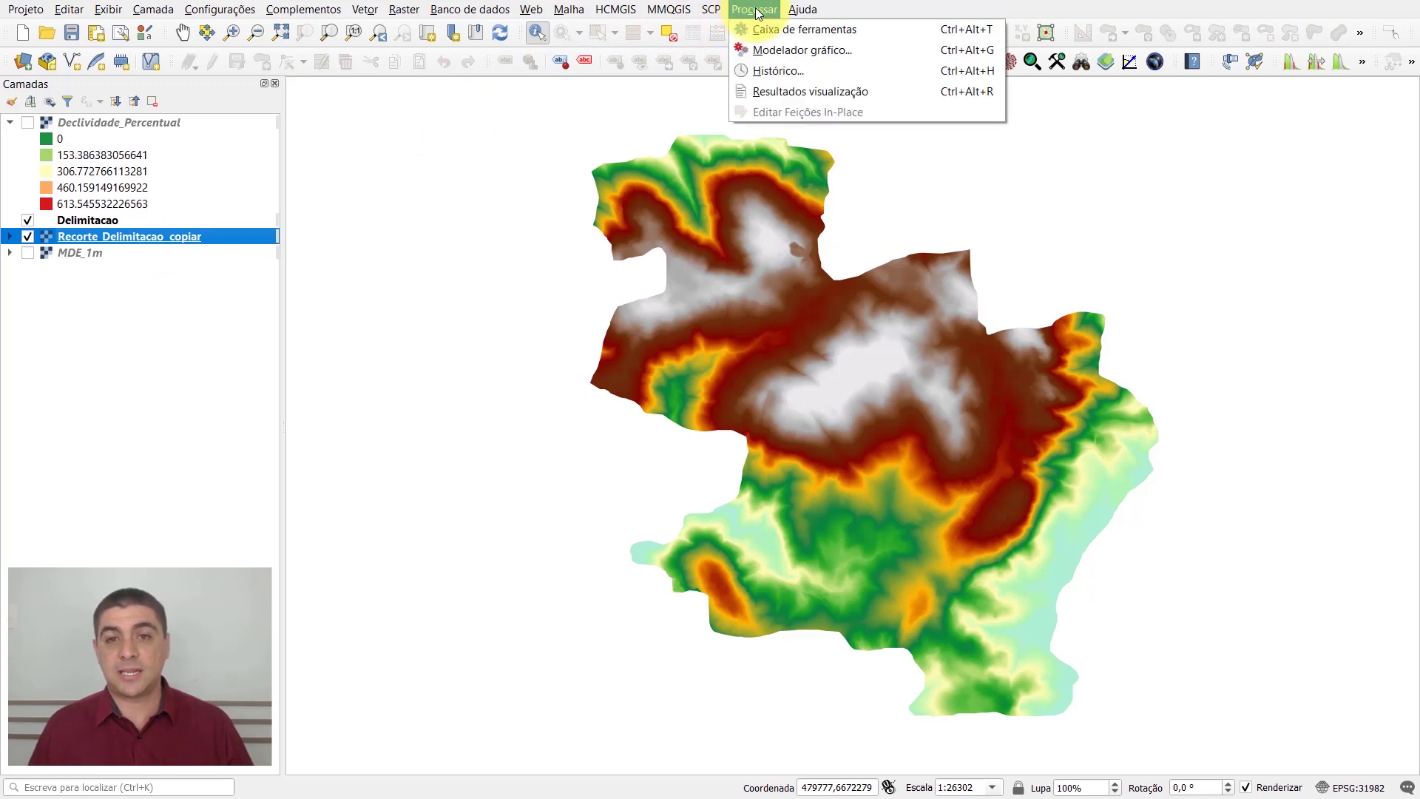
click(854, 30)
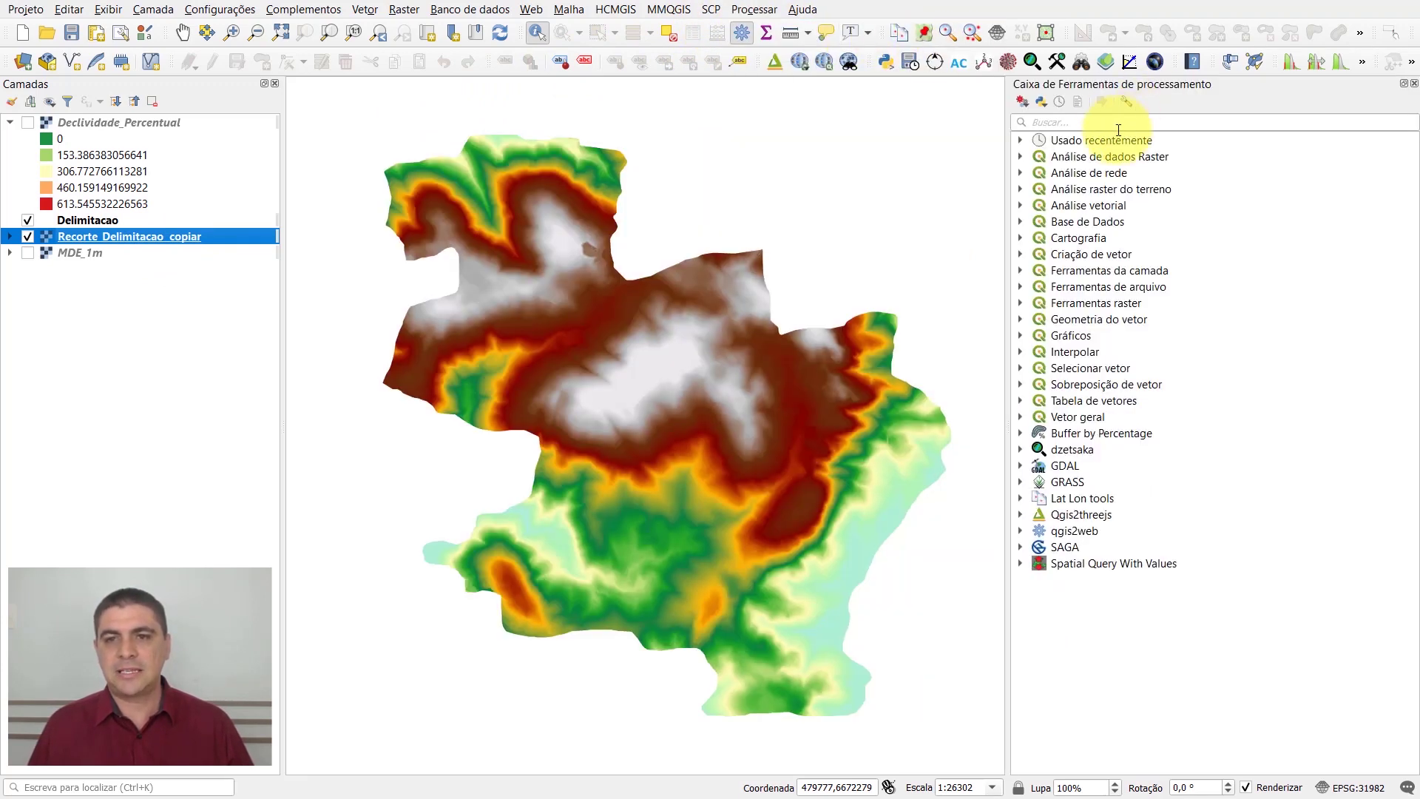
click(1102, 123)
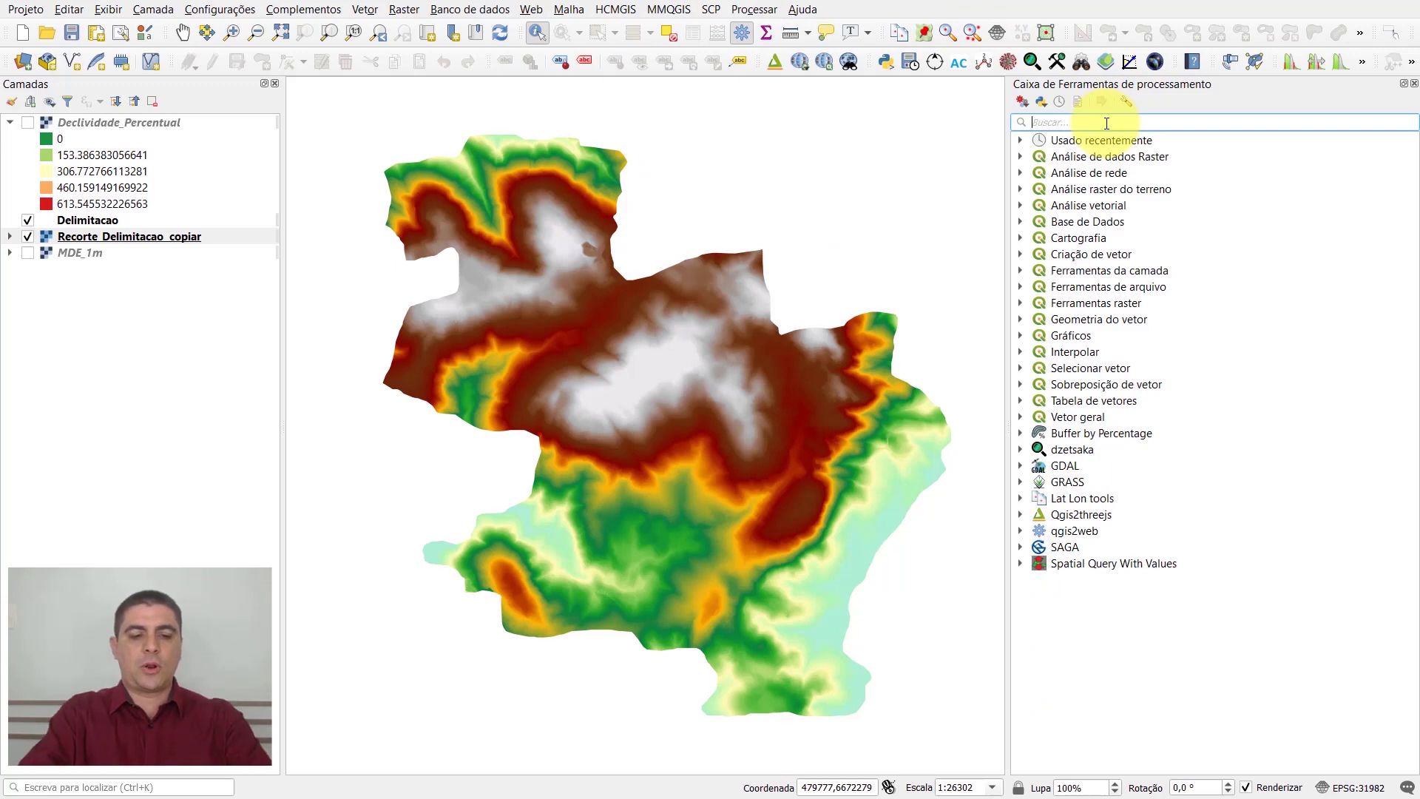
text(r)
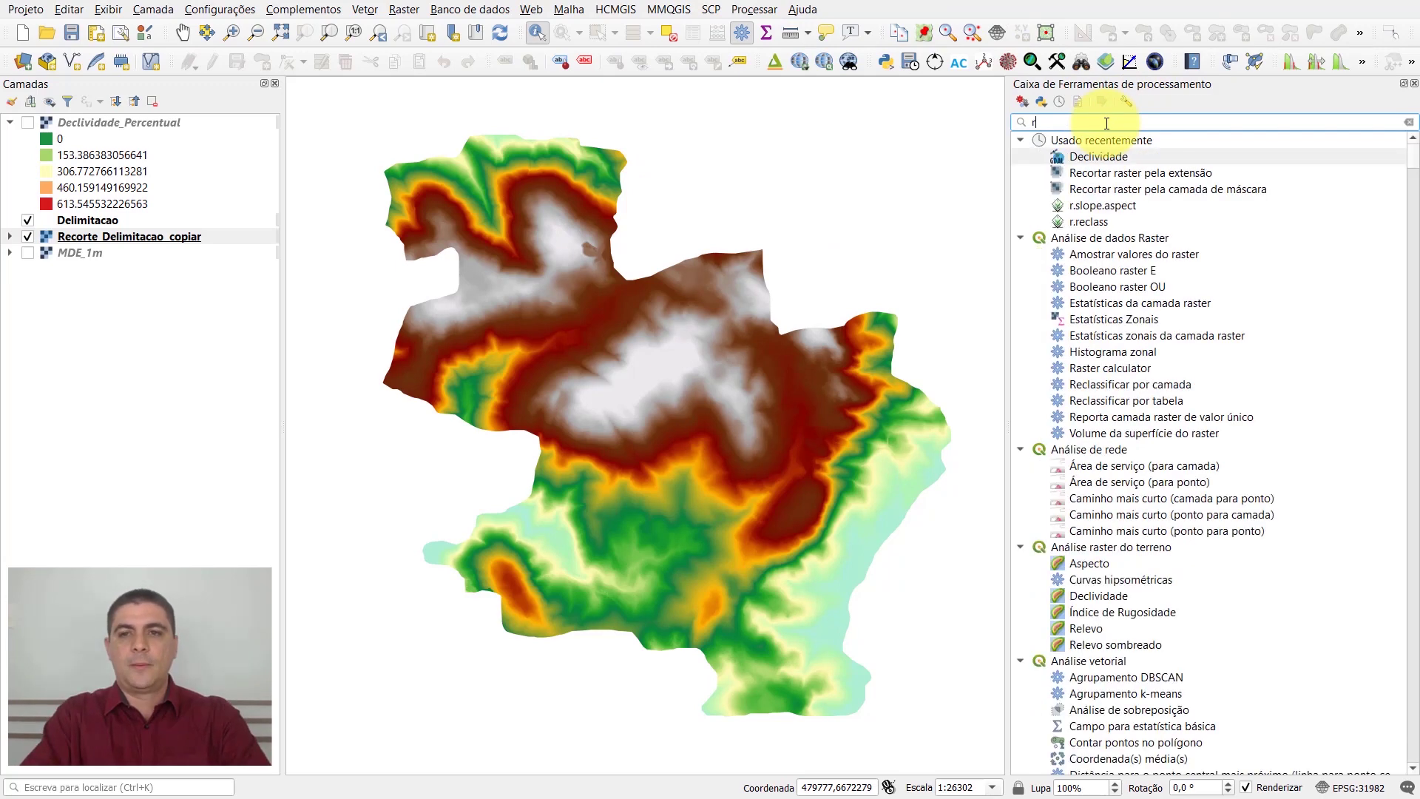
text(.slop)
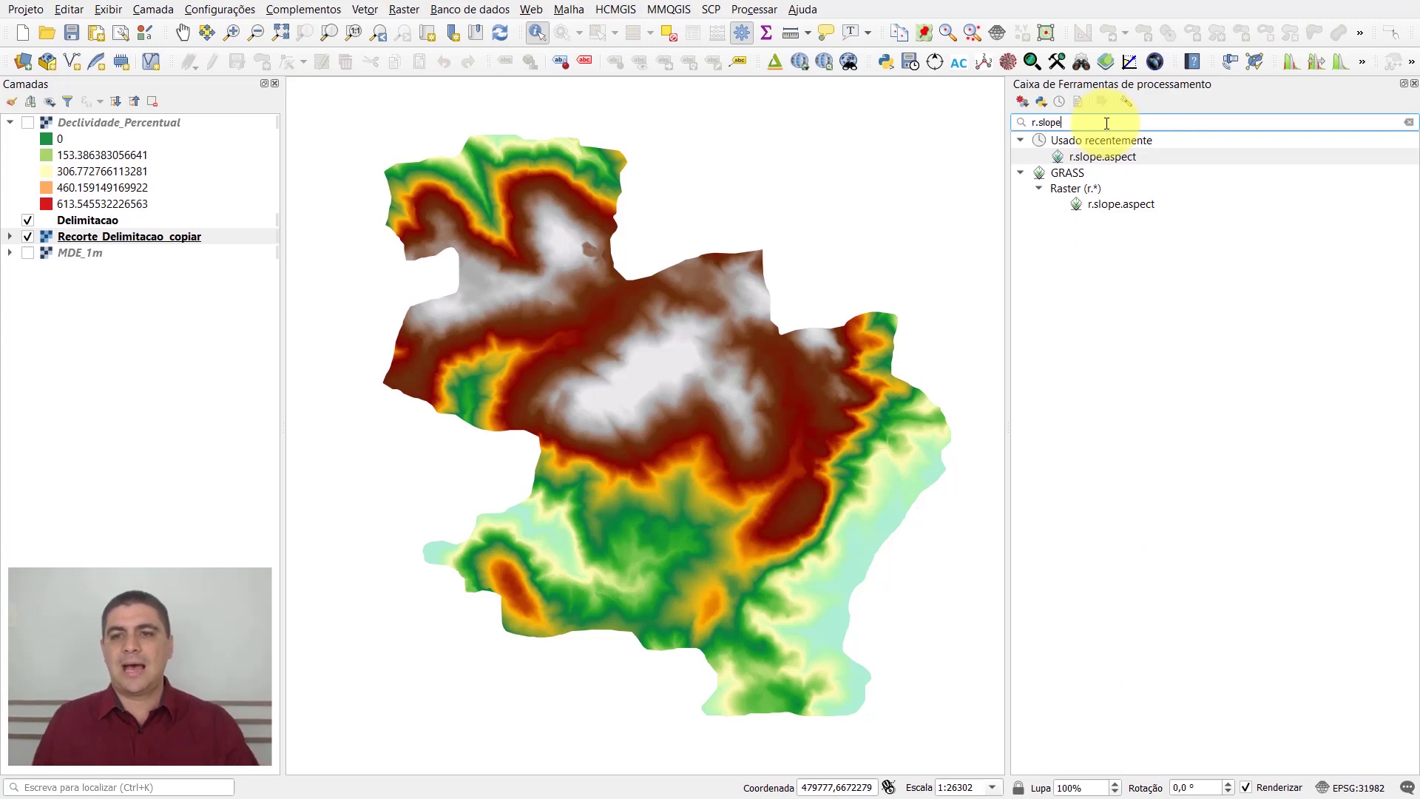
text(e)
click(1154, 205)
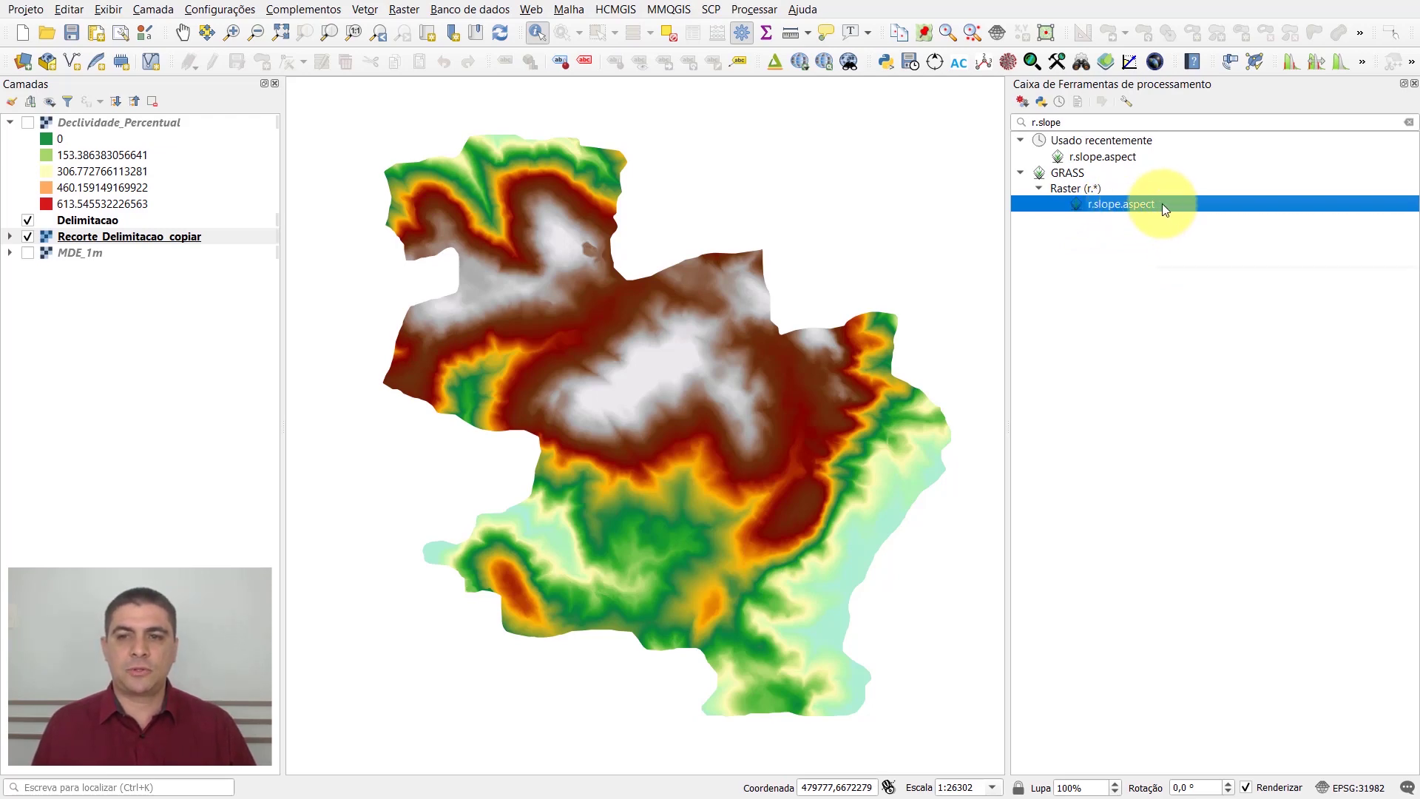
right_click(1161, 202)
click(1251, 215)
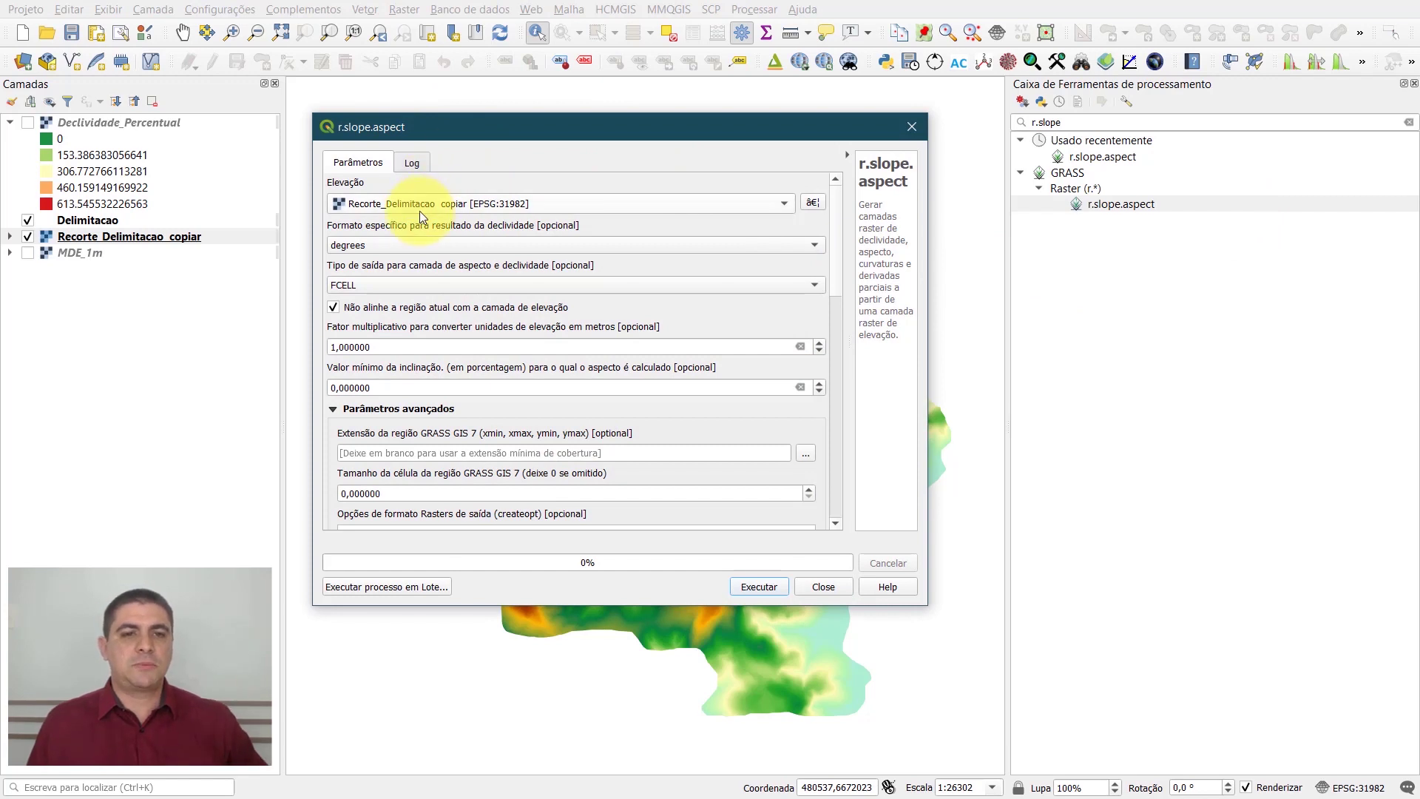
click(378, 248)
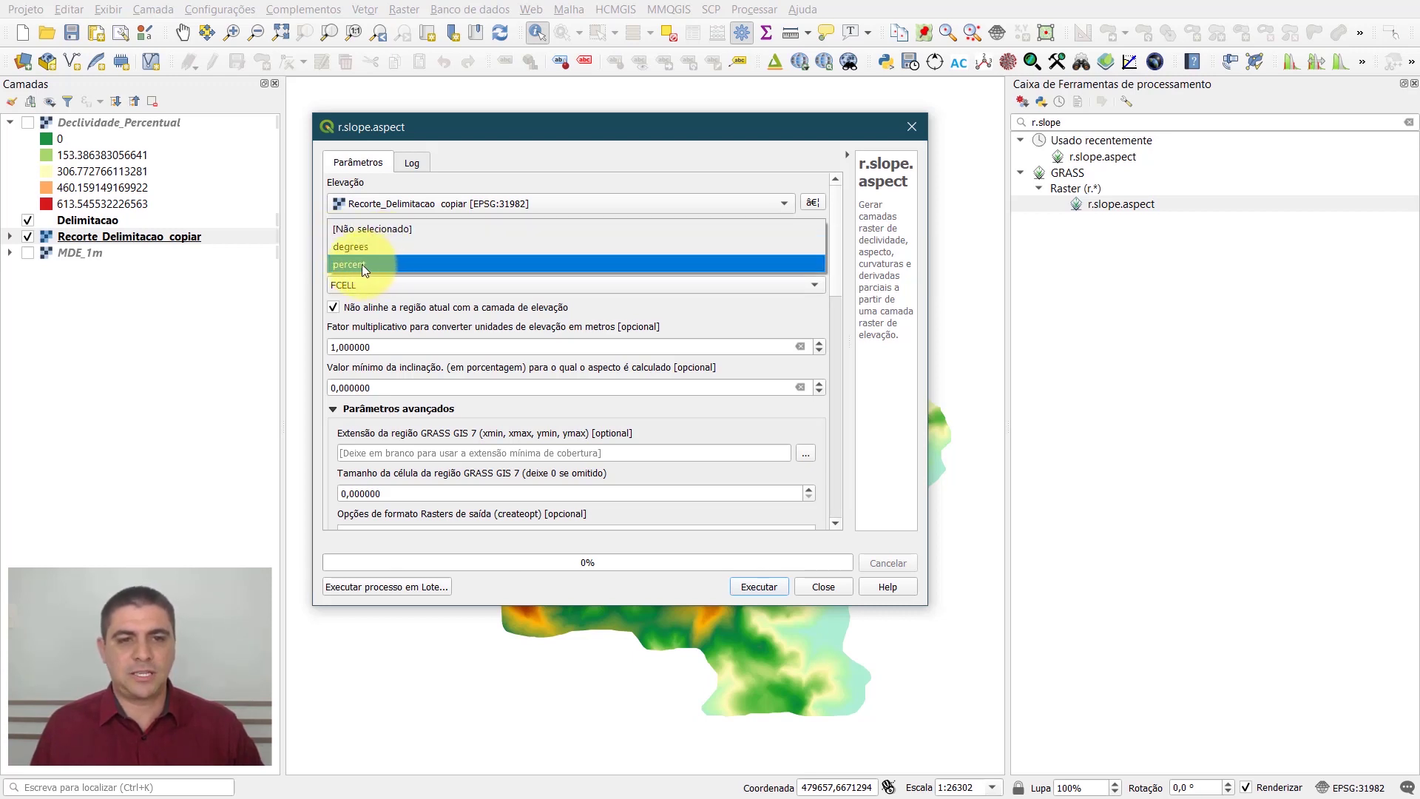
click(367, 265)
click(365, 249)
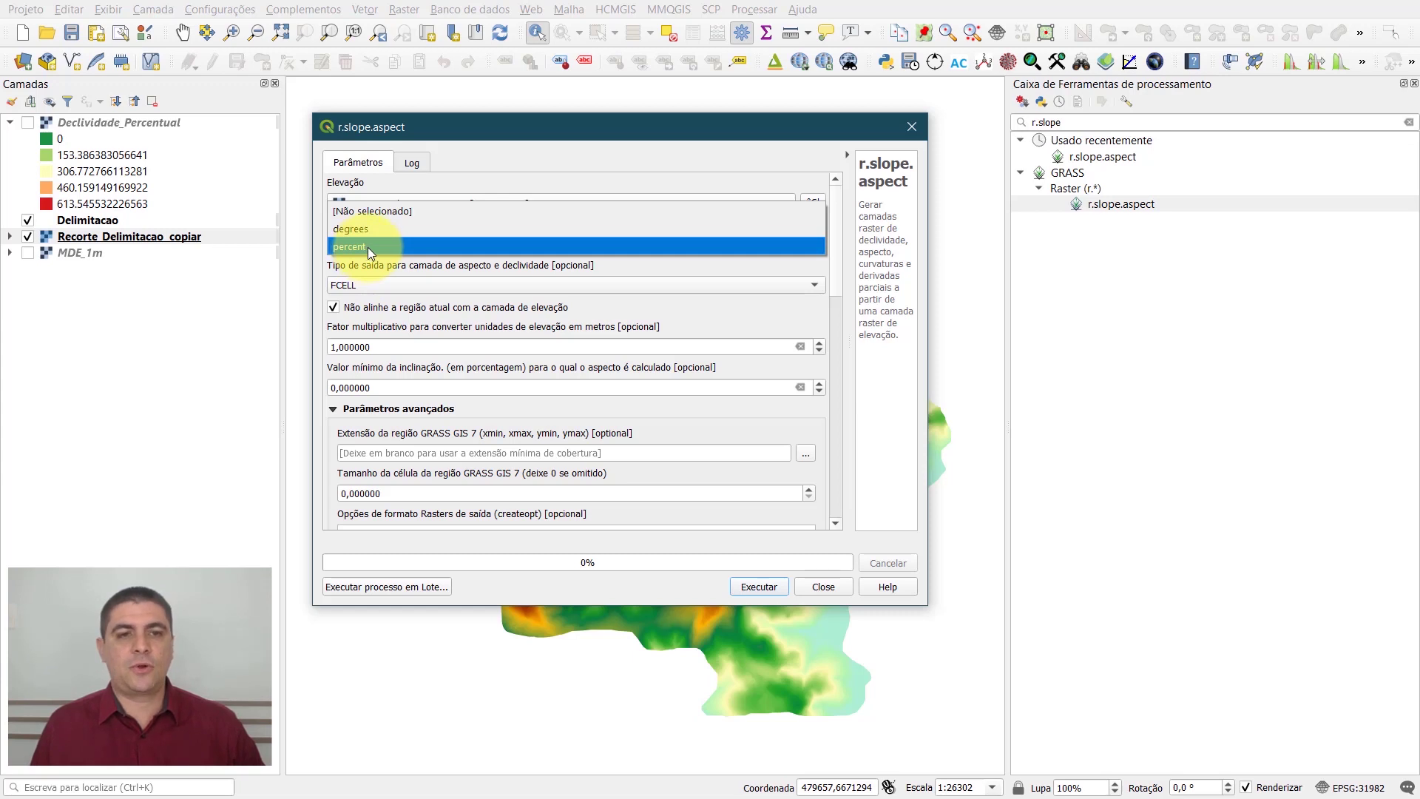
click(357, 229)
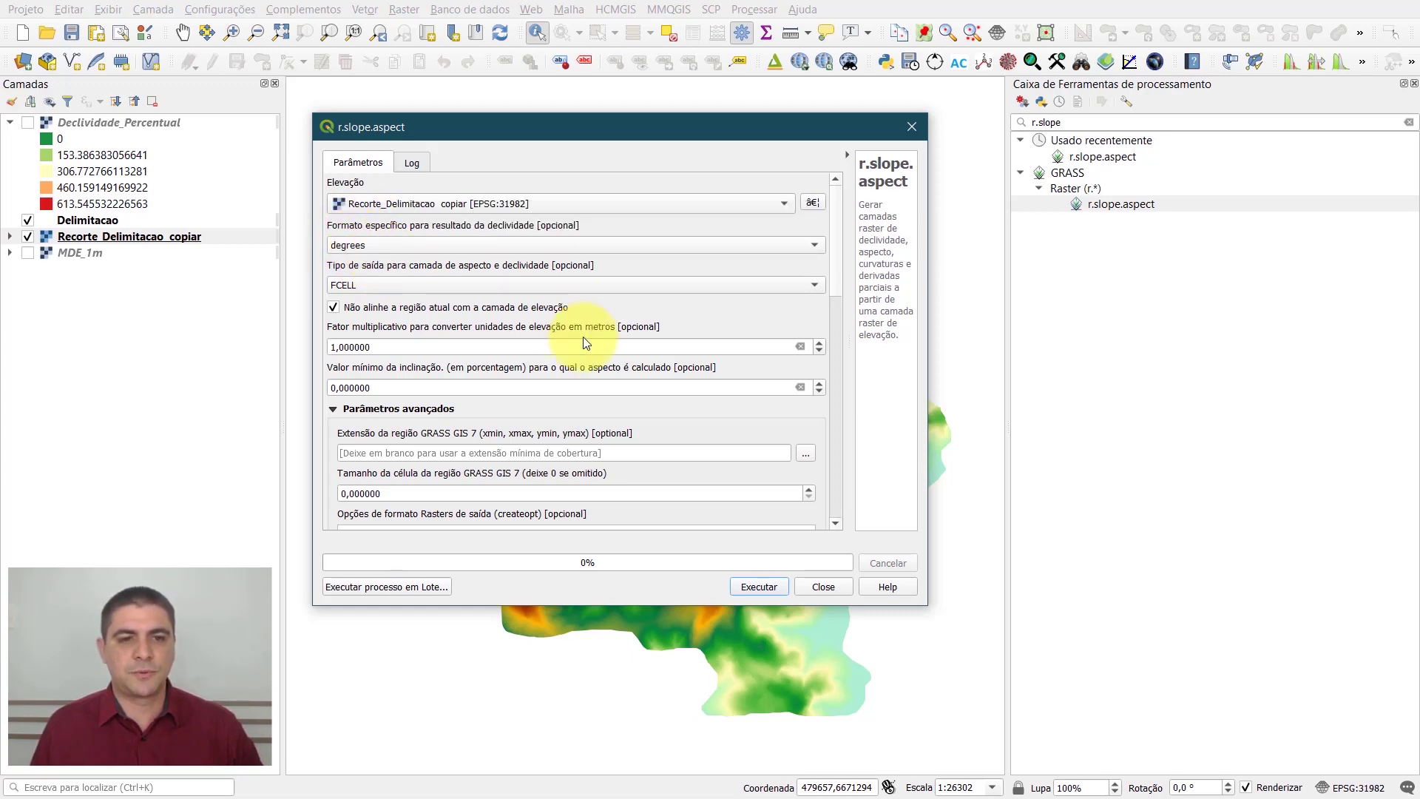
Step: Keep only the Declividade output set to load after running, disabling loading for Aspecto, both curvatures and all first- and second-order partial derivatives
drag(835, 268, 836, 418)
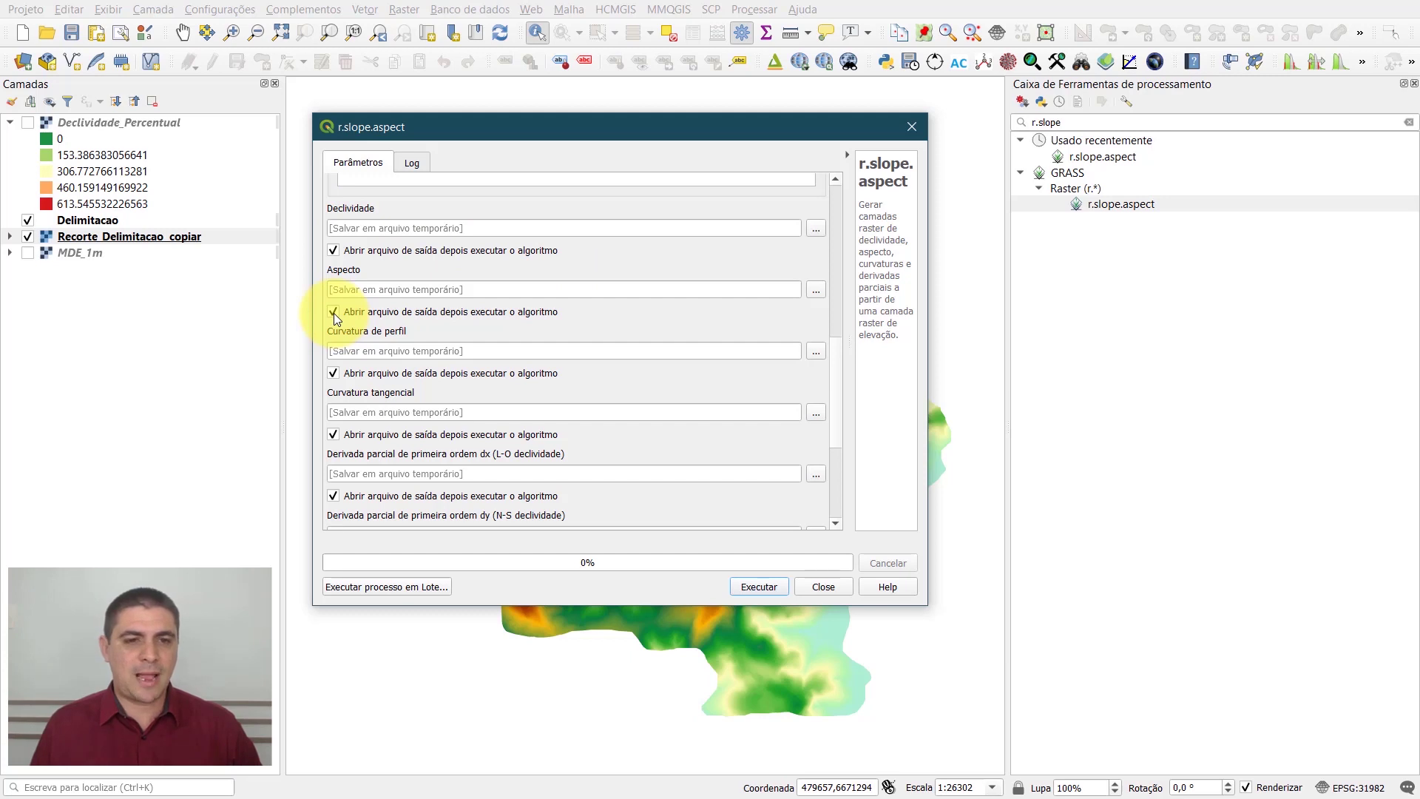
click(332, 373)
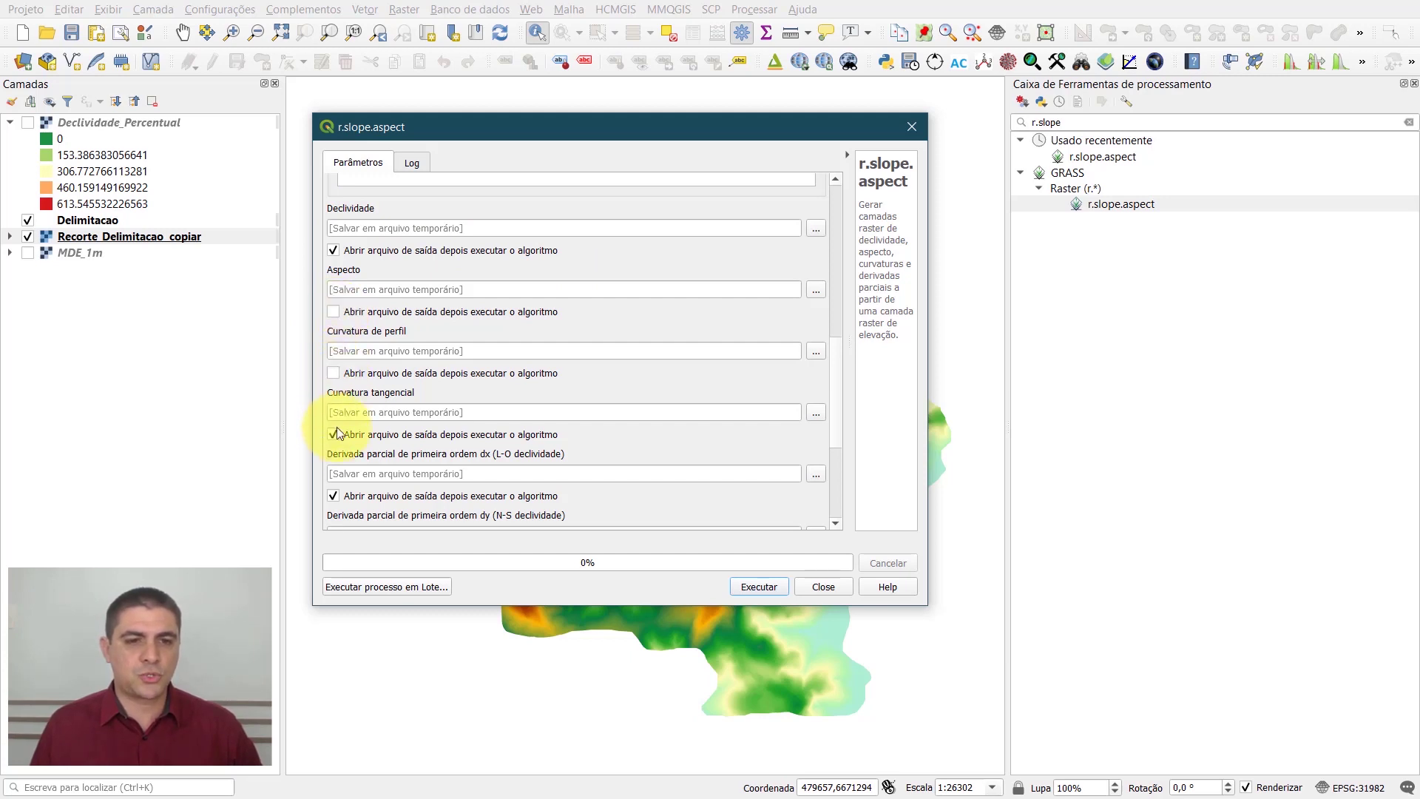
click(334, 496)
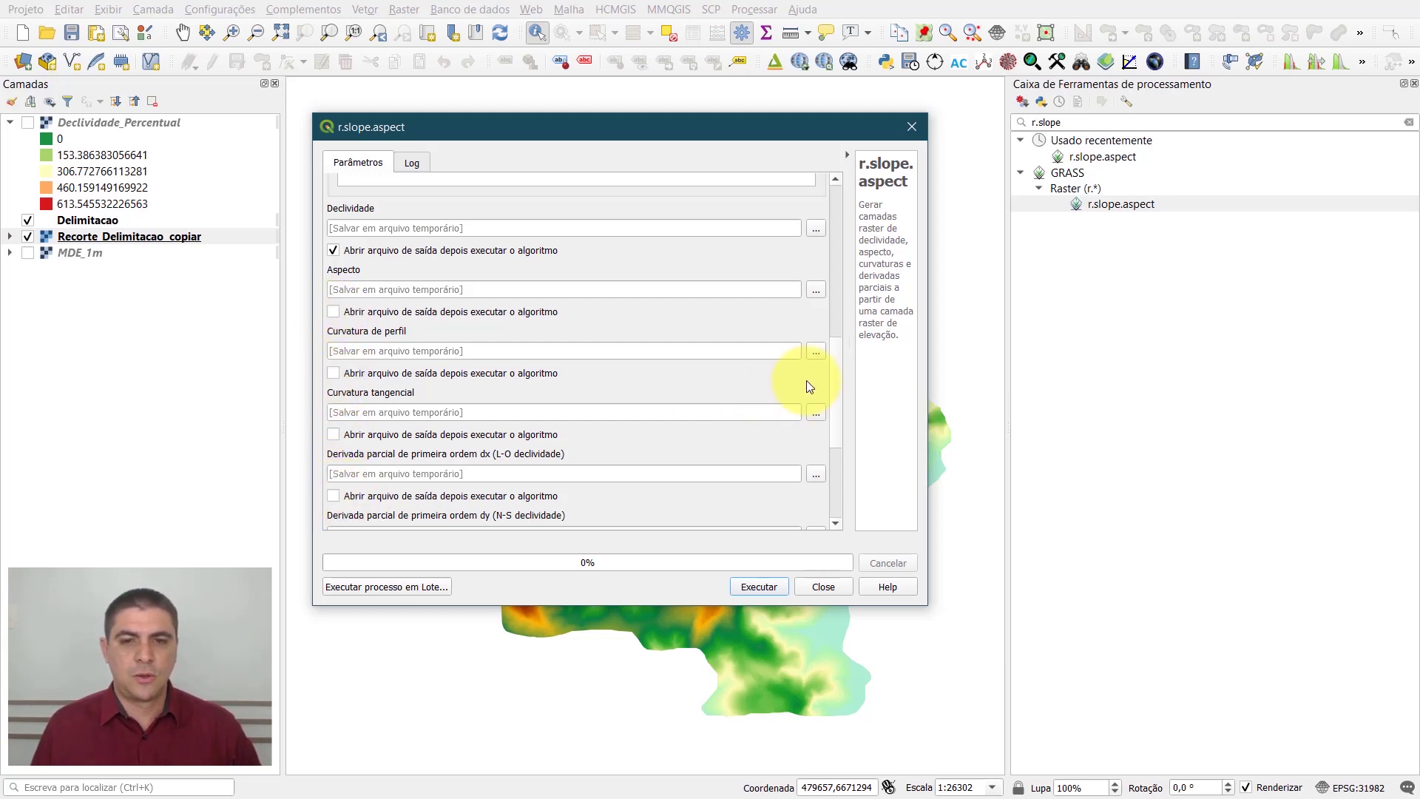
scroll(834, 384, down, 4)
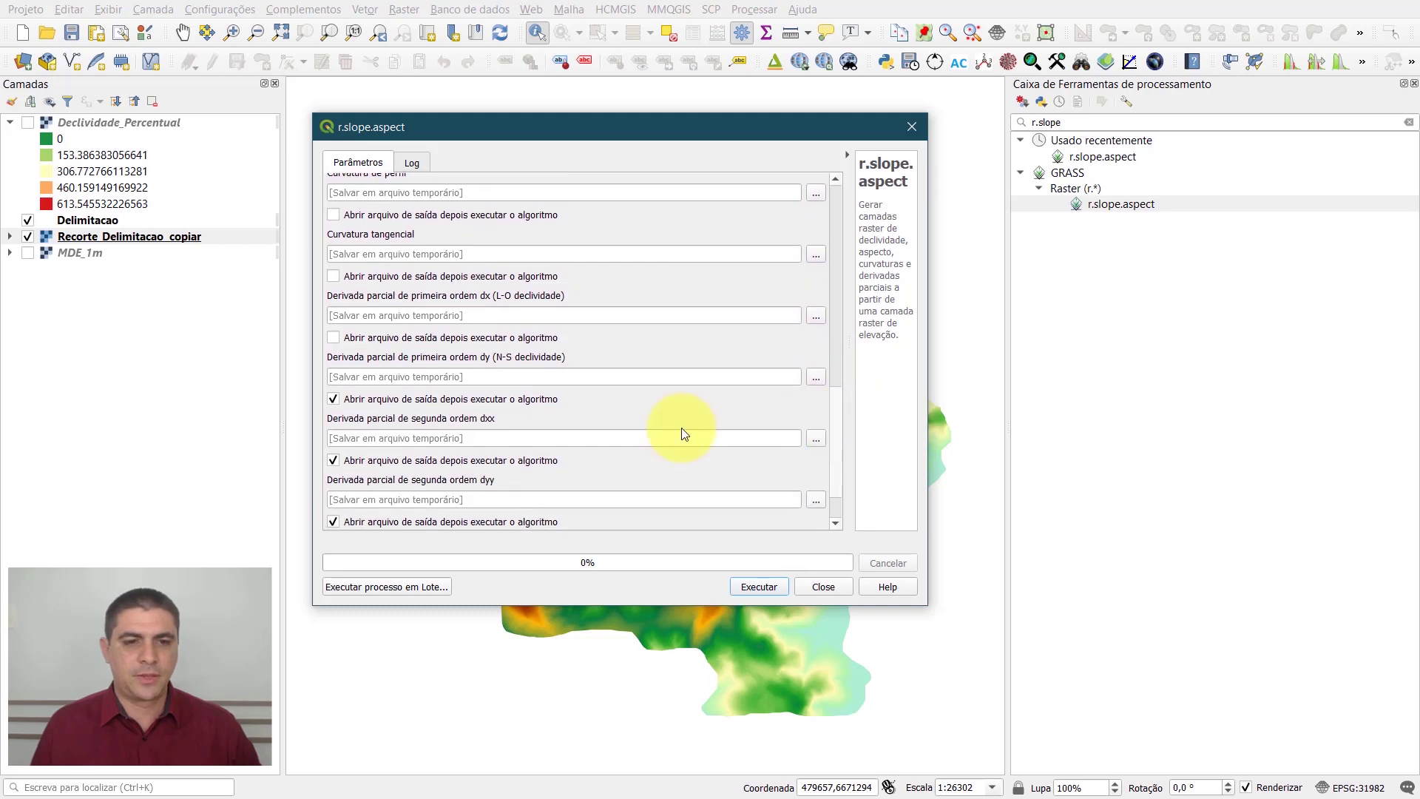
click(333, 400)
click(333, 462)
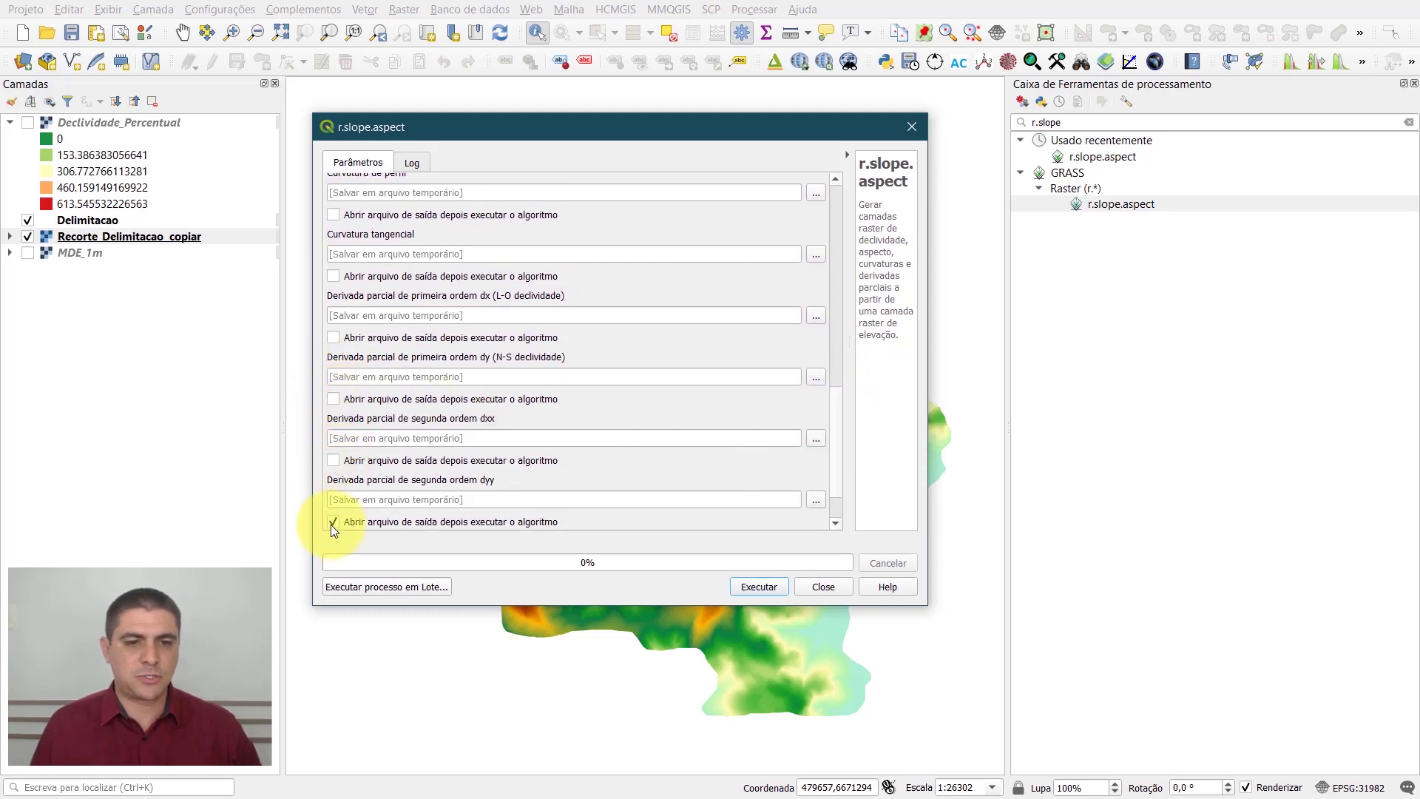
scroll(837, 459, down, 2)
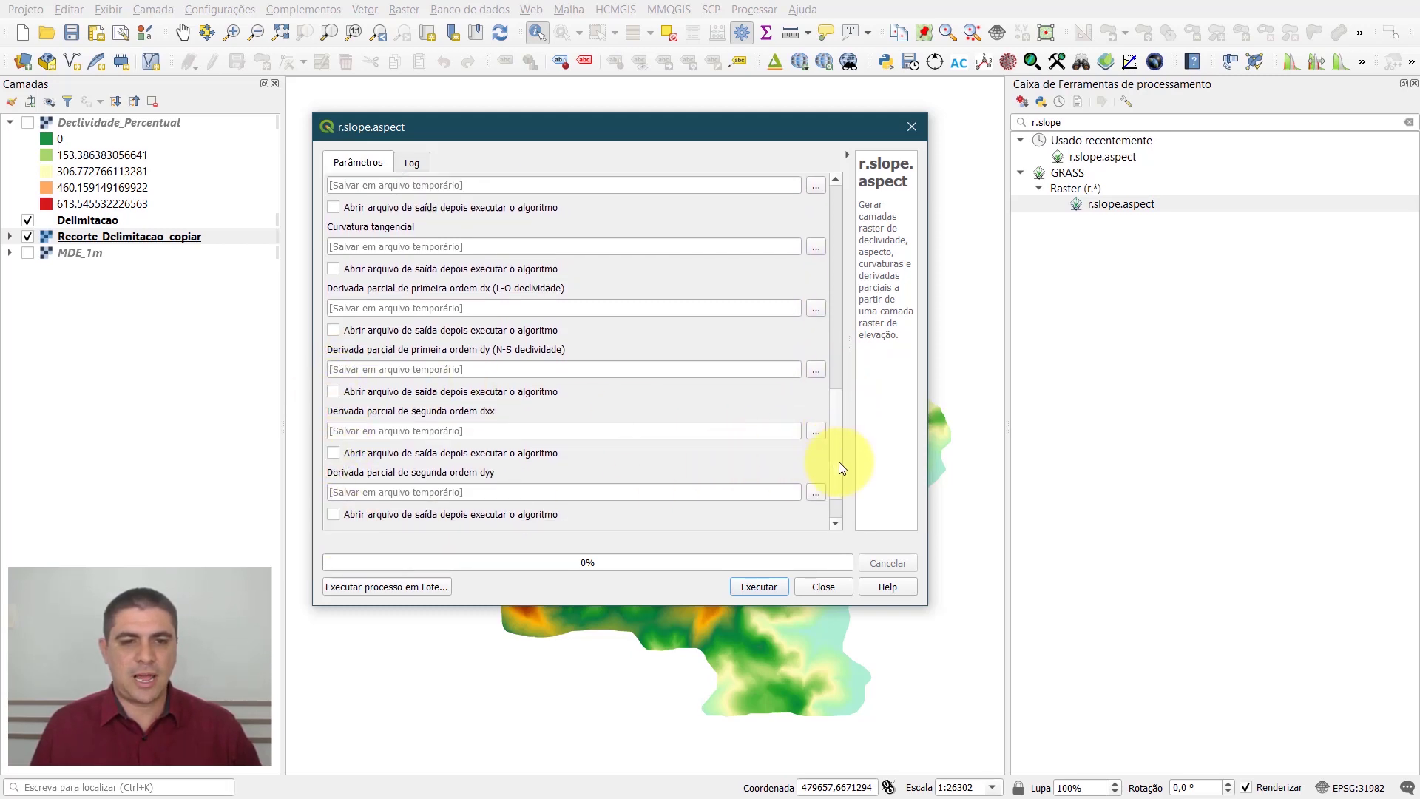
click(334, 520)
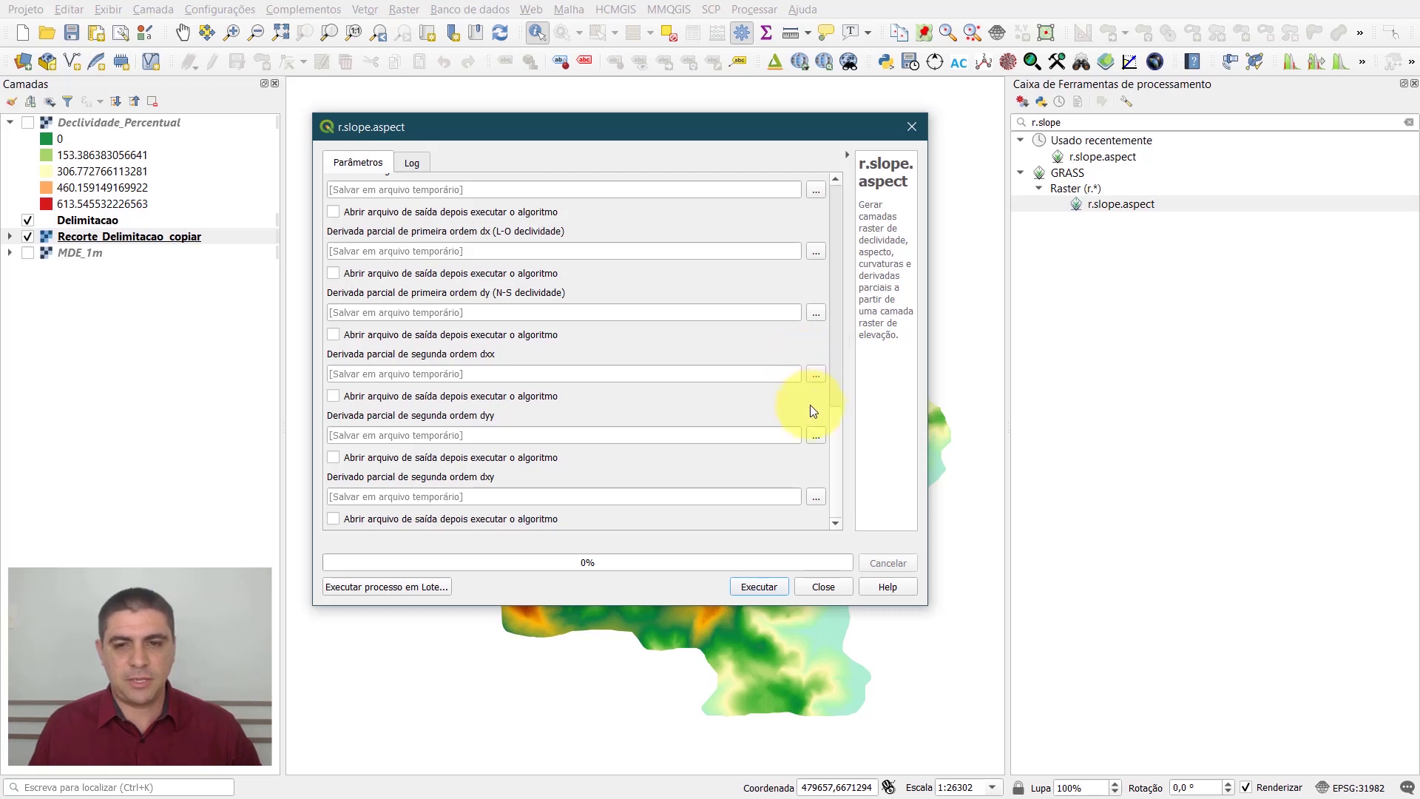
Step: Run r.slope.aspect in degrees with the temporary Declividade output, moving its dialog off the map, and close the dialog
scroll(836, 438, up, 9)
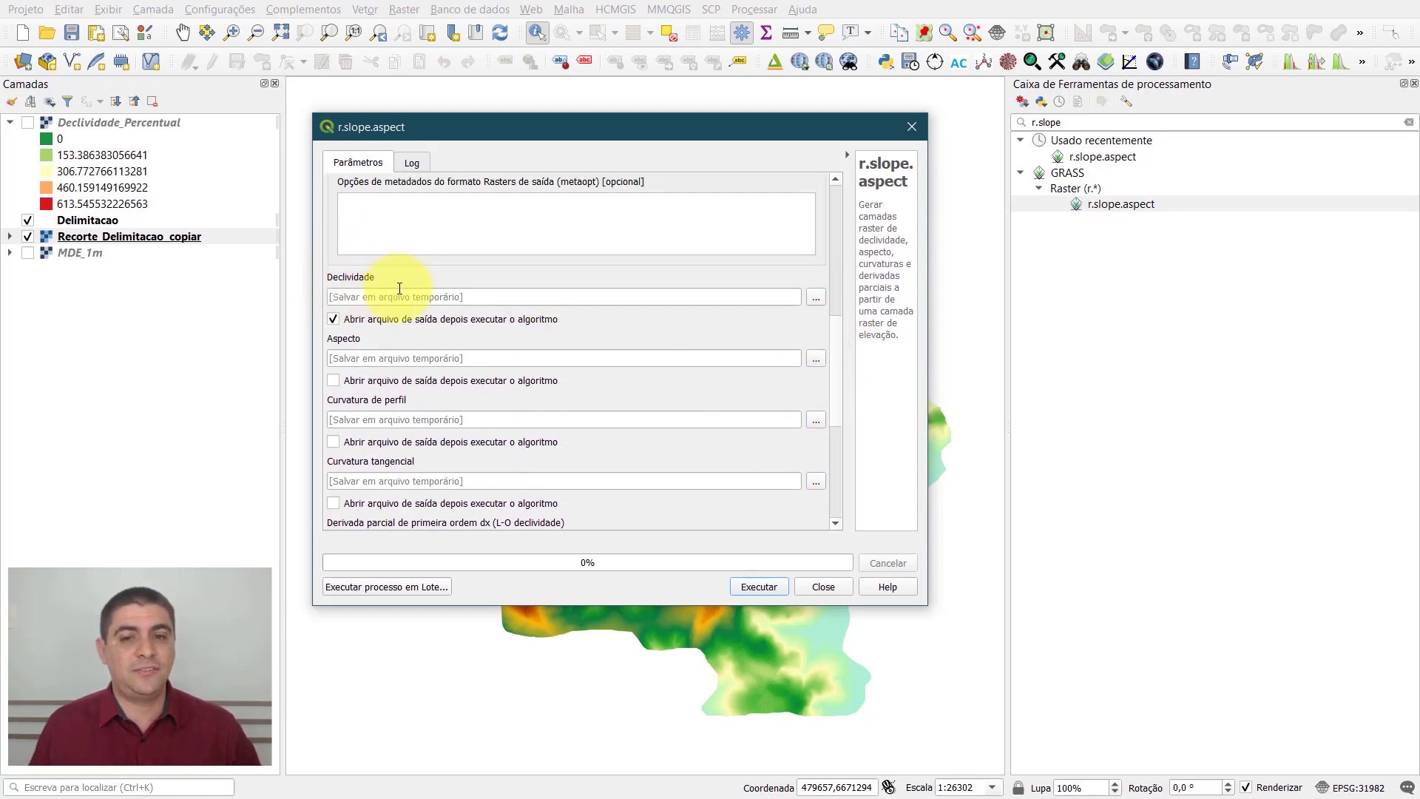
drag(836, 378, 841, 255)
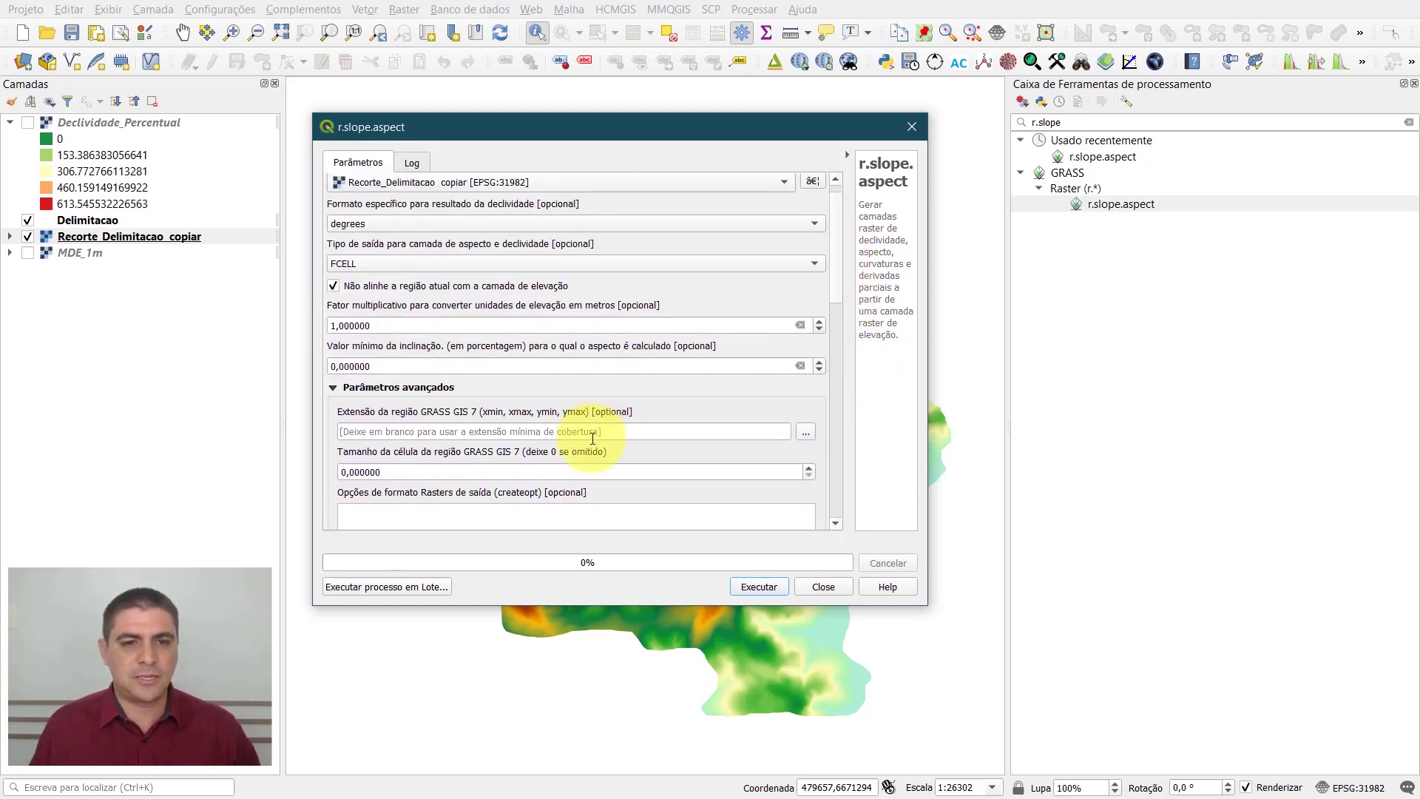
scroll(837, 285, down, 2)
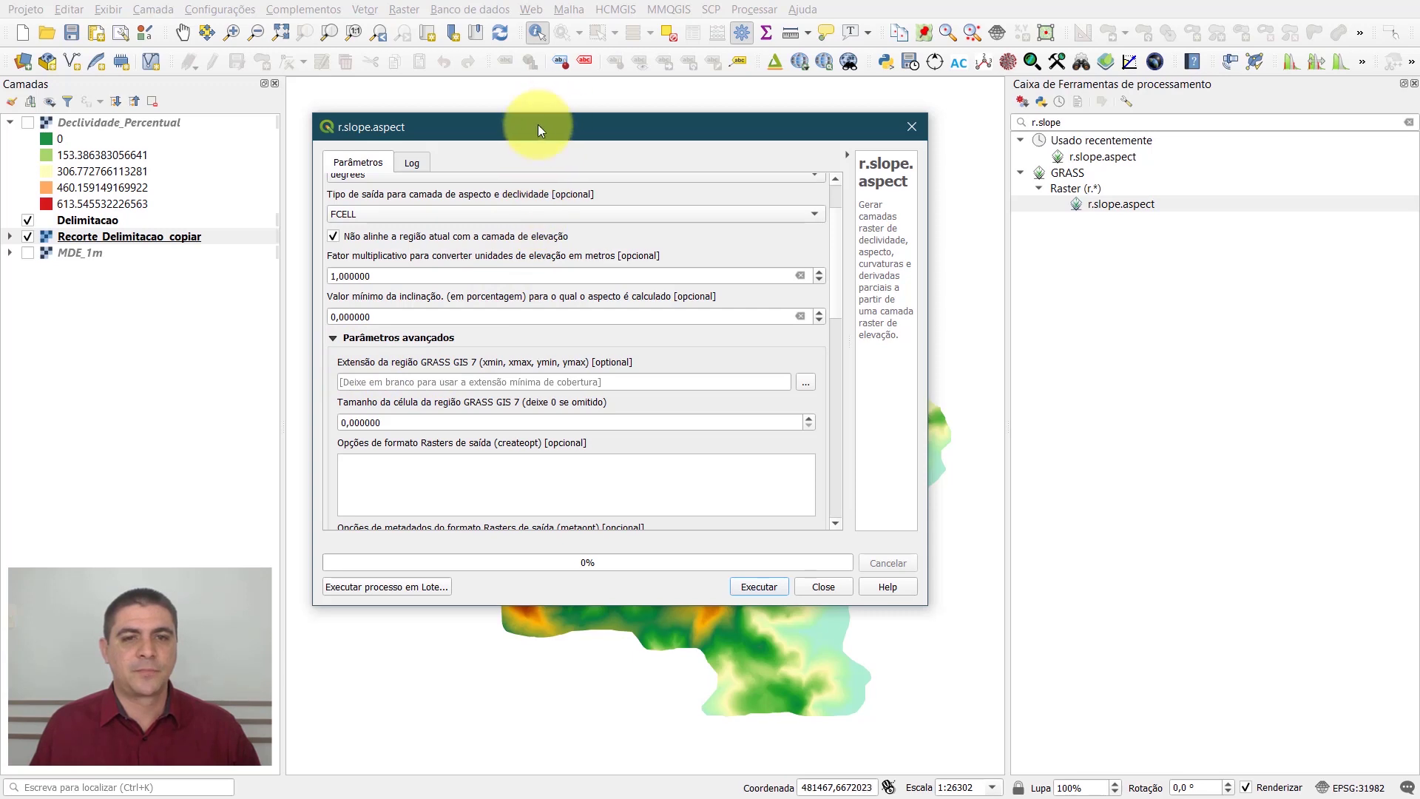
drag(614, 137, 1037, 144)
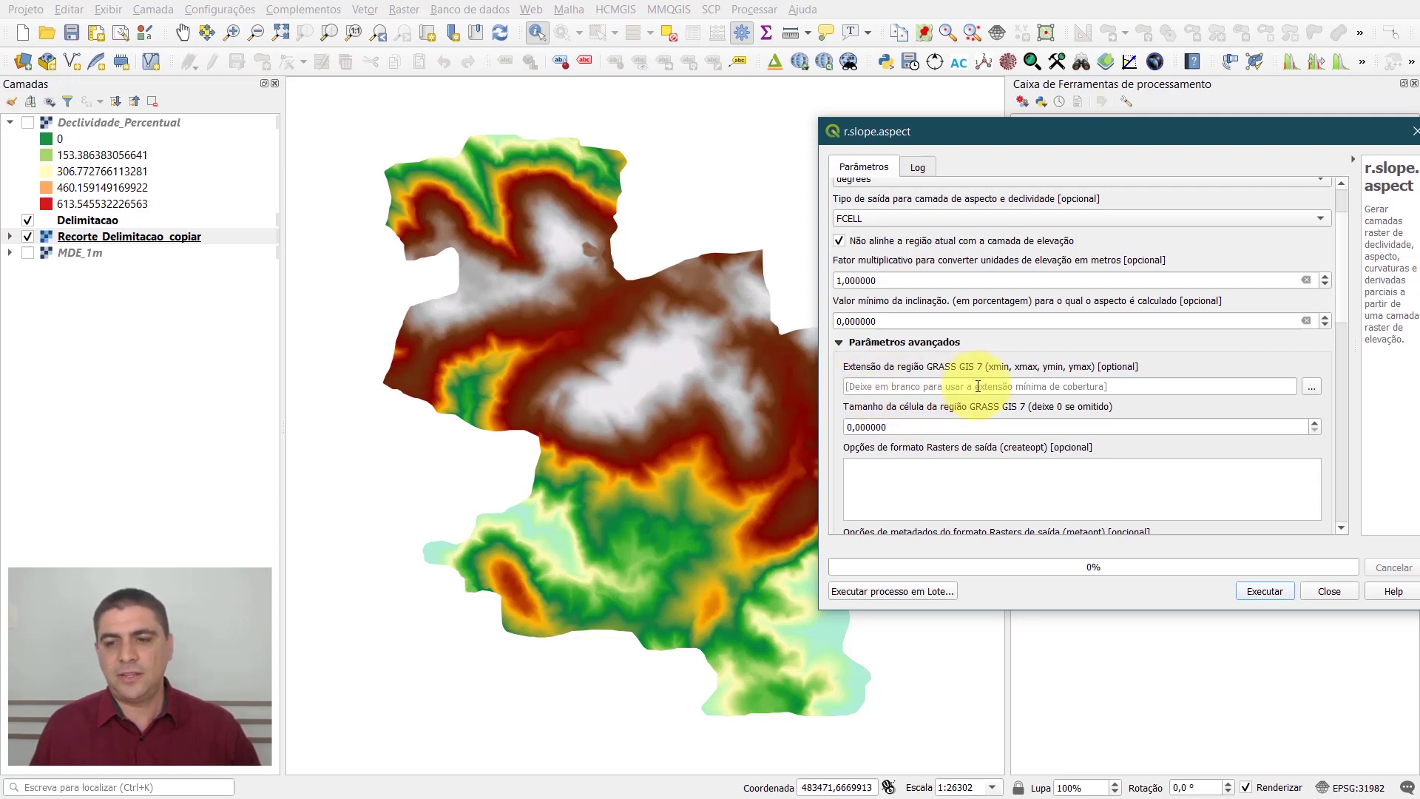
click(1286, 592)
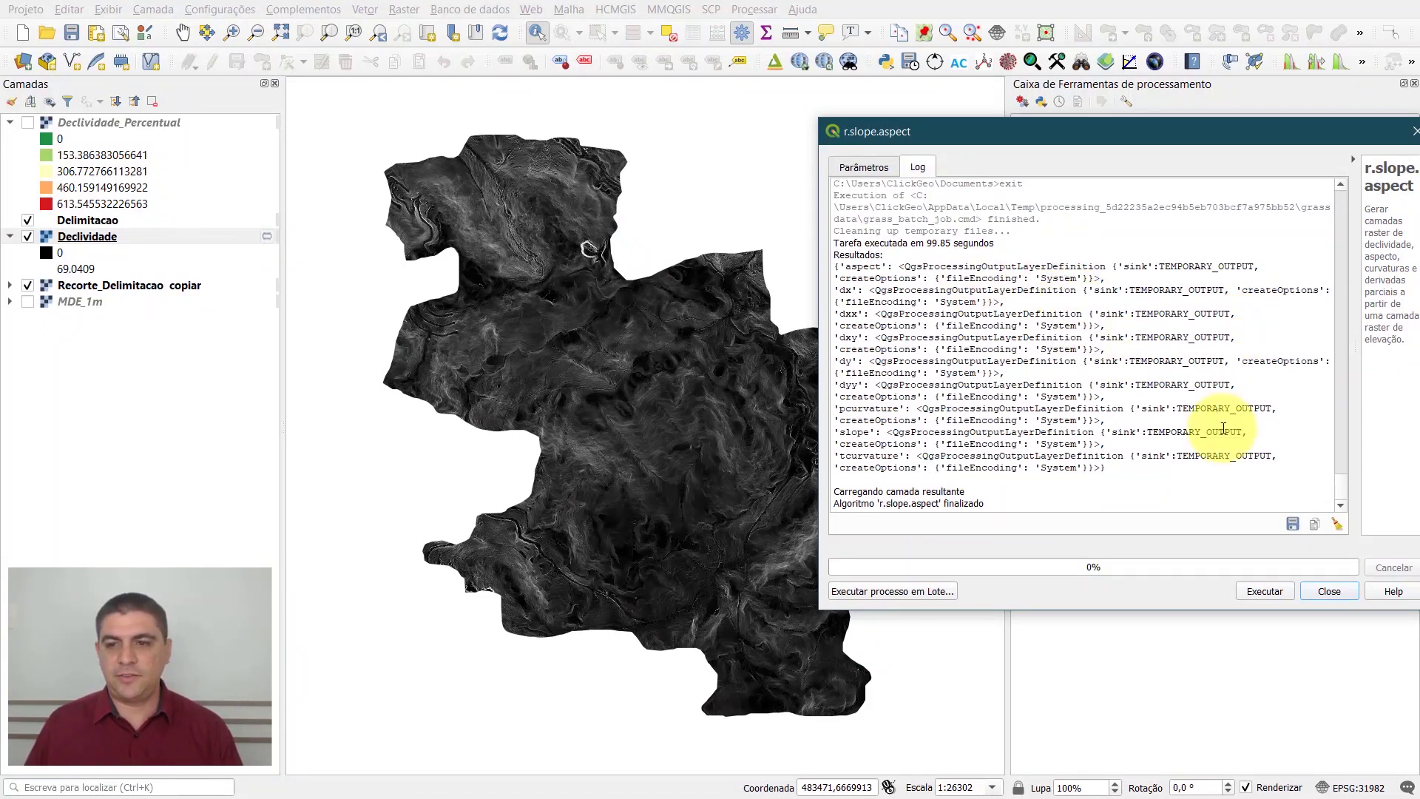
click(1329, 592)
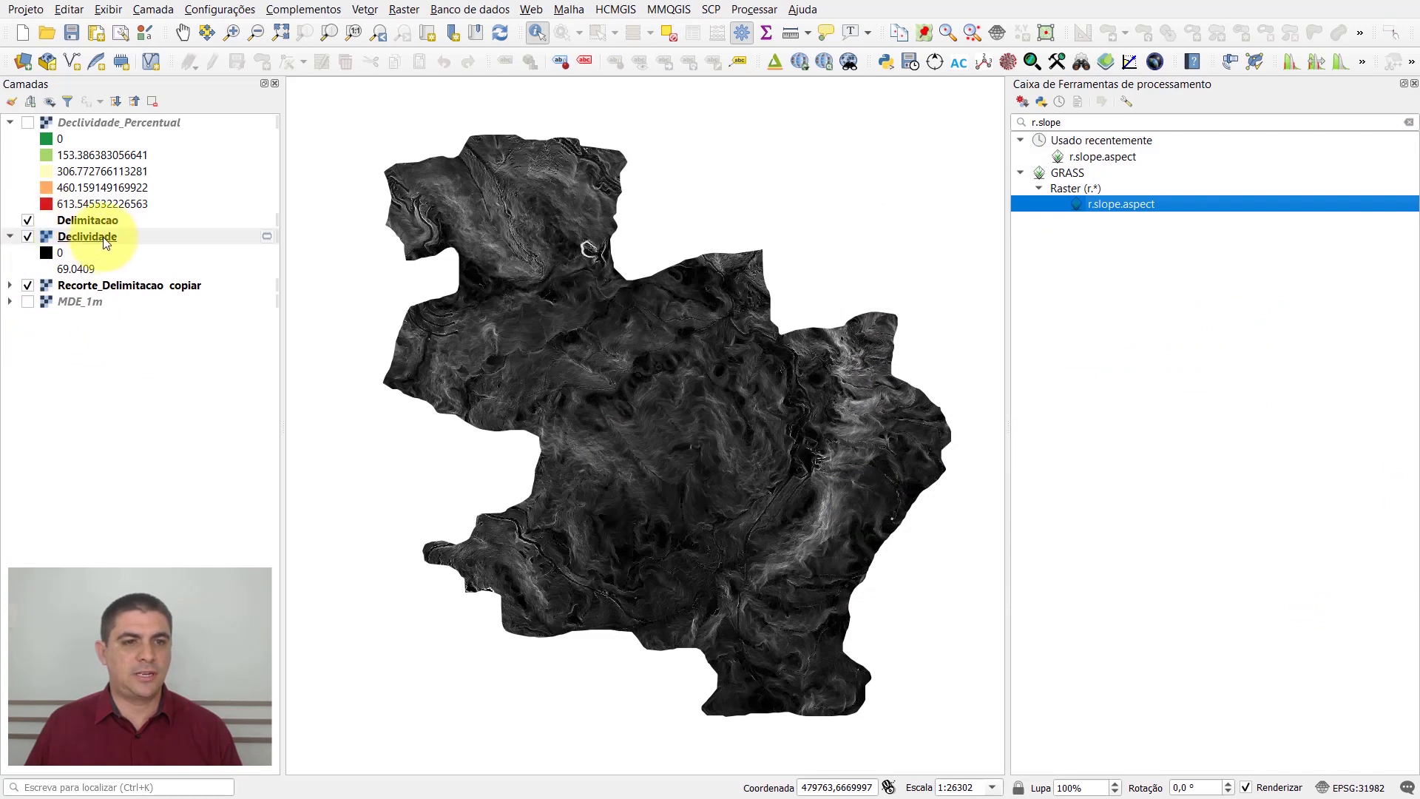
click(128, 237)
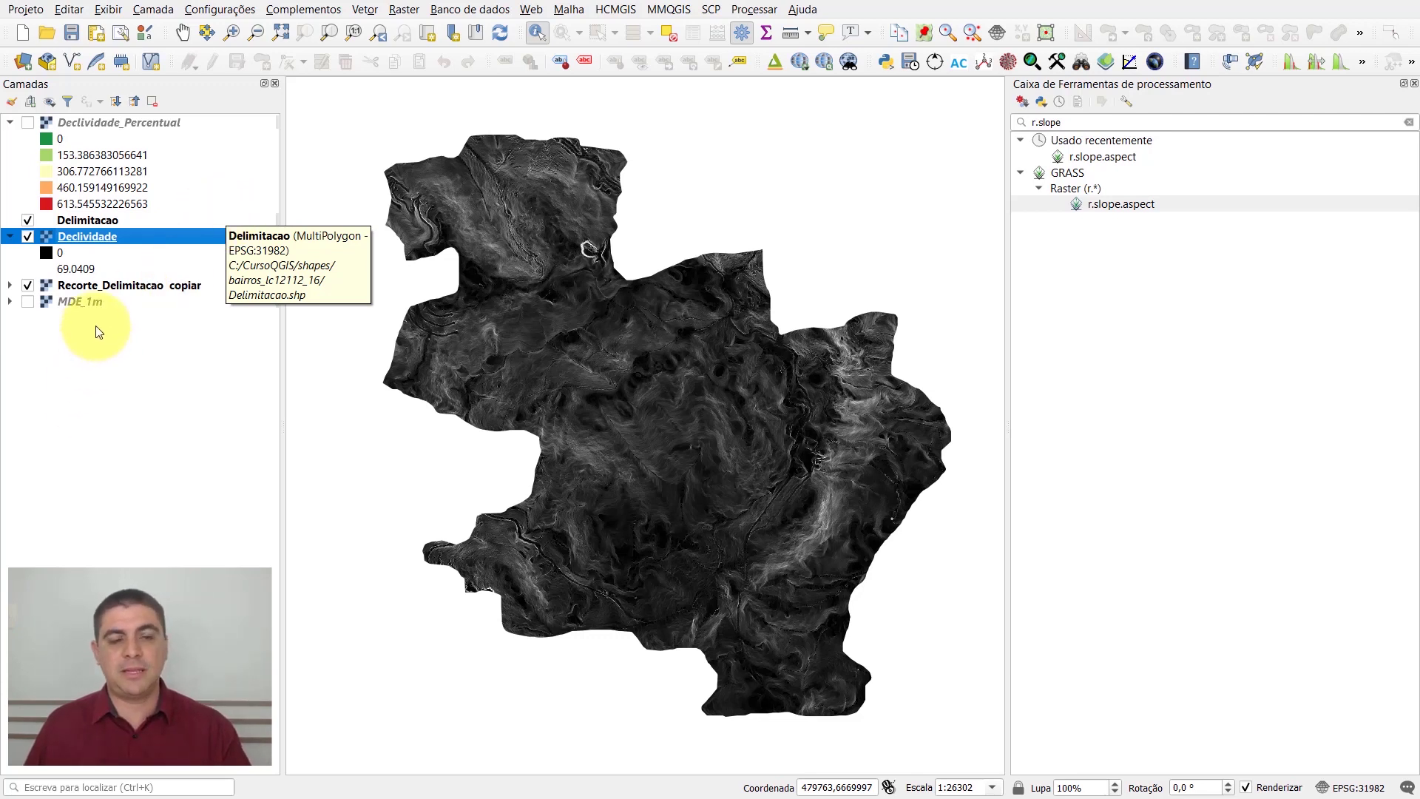
click(120, 349)
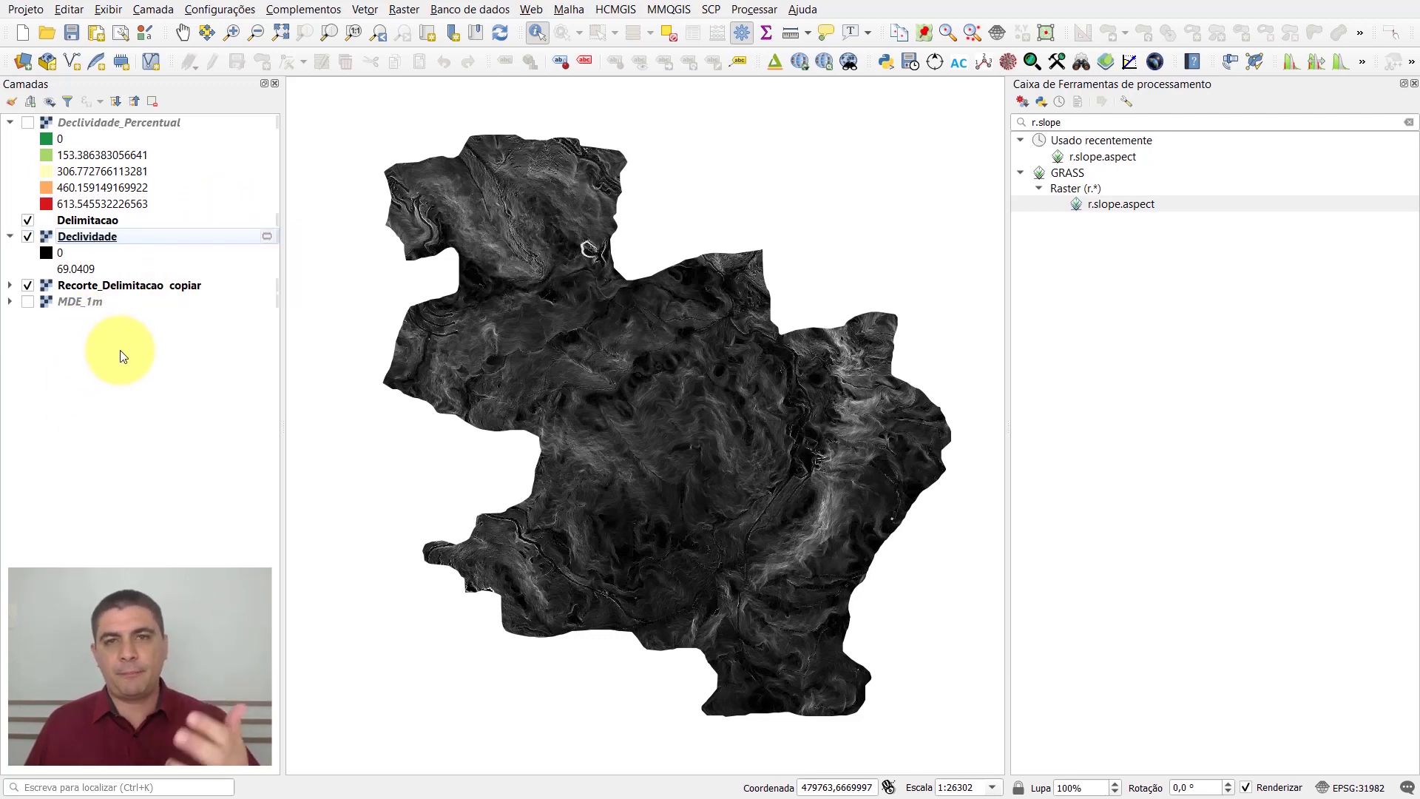